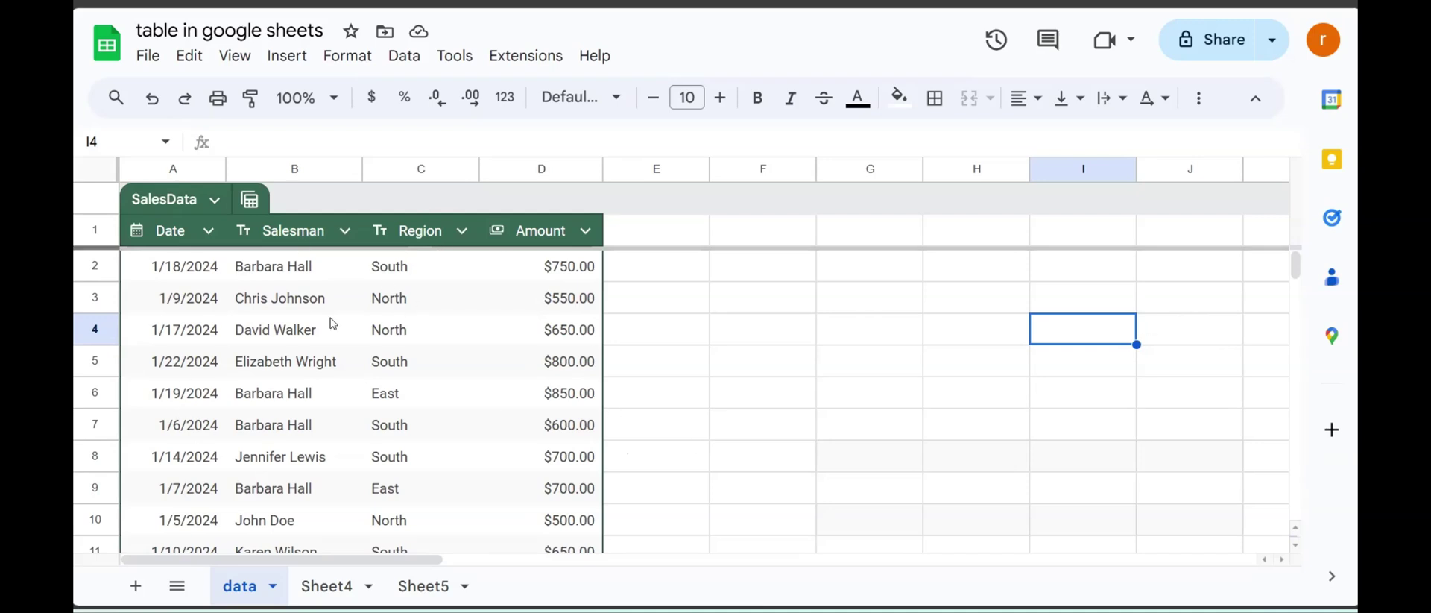
Step: Enter =SalesData in cell G3 using the table autocomplete suggestion
click(867, 308)
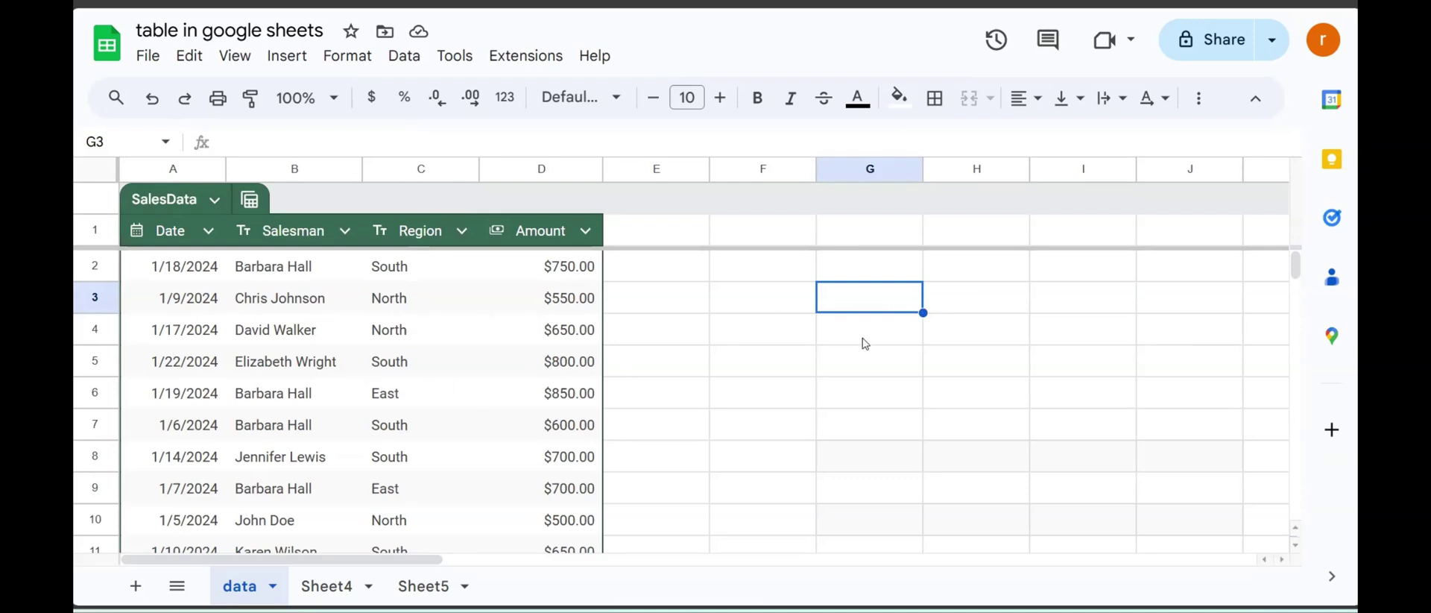
text(=)
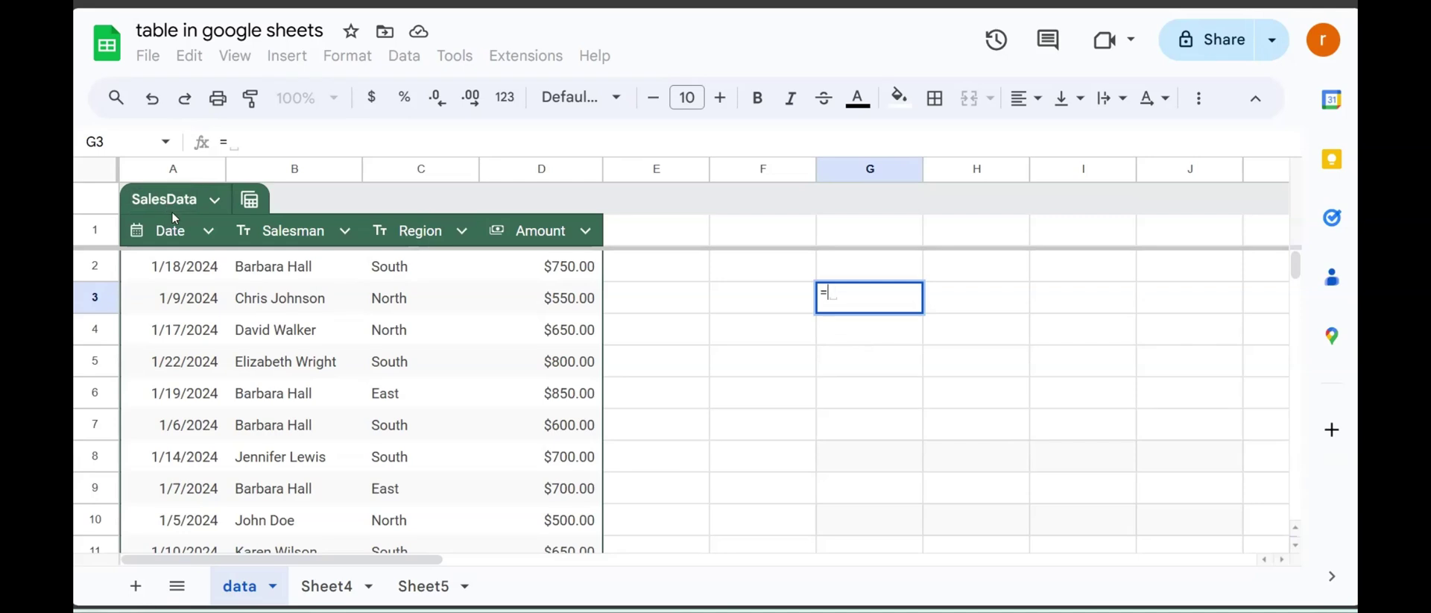
text(sale)
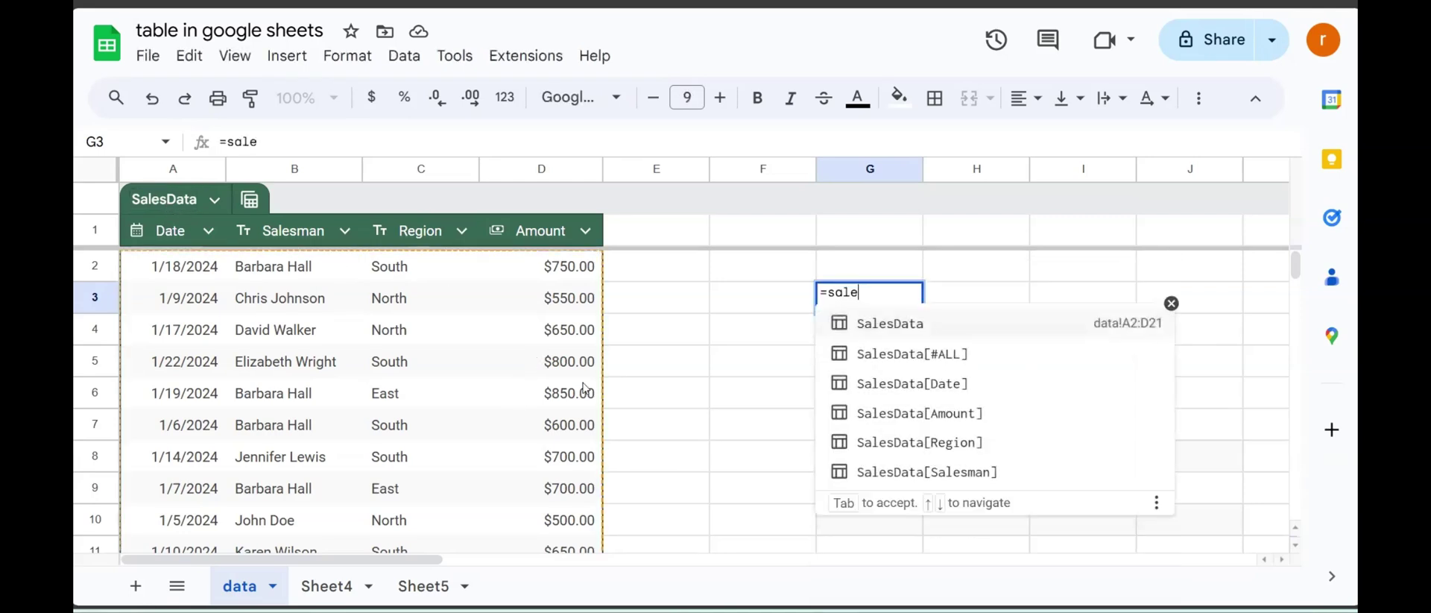
click(889, 334)
key(Return)
Step: Turn G3 into =ArrayFormula(SalesData) so the table rows spill across G:J
double_click(892, 303)
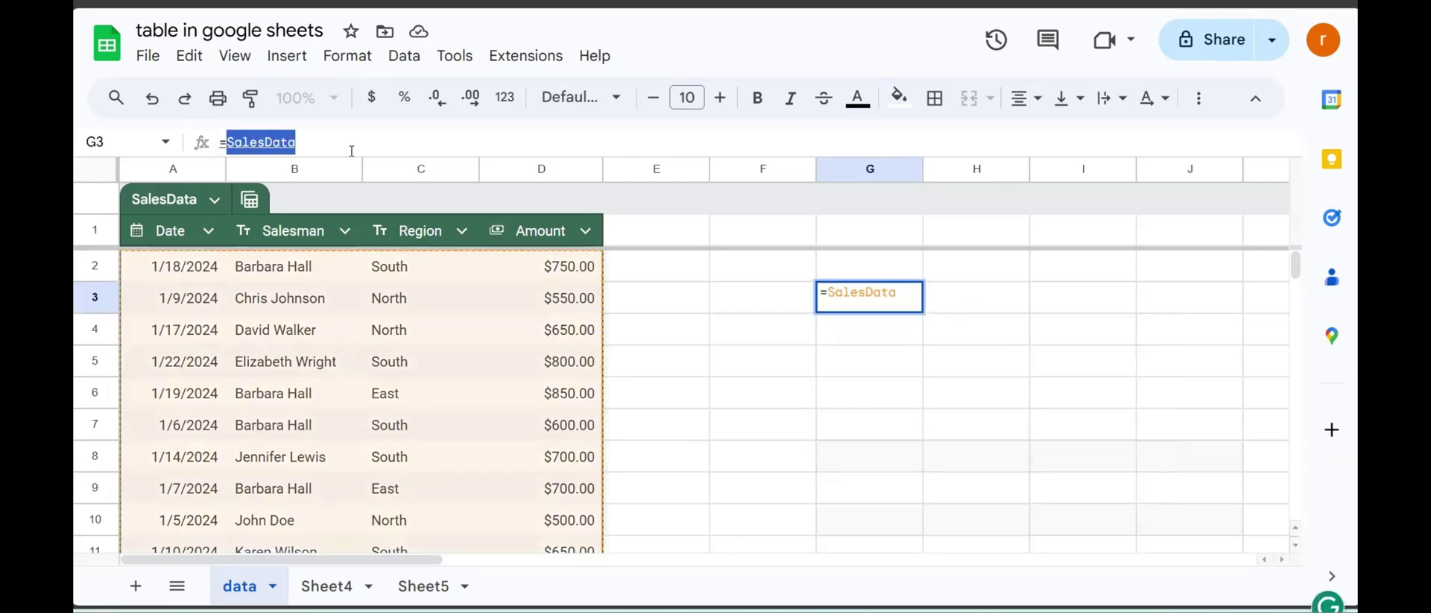
key(ctrl+shift+Return)
key(Return)
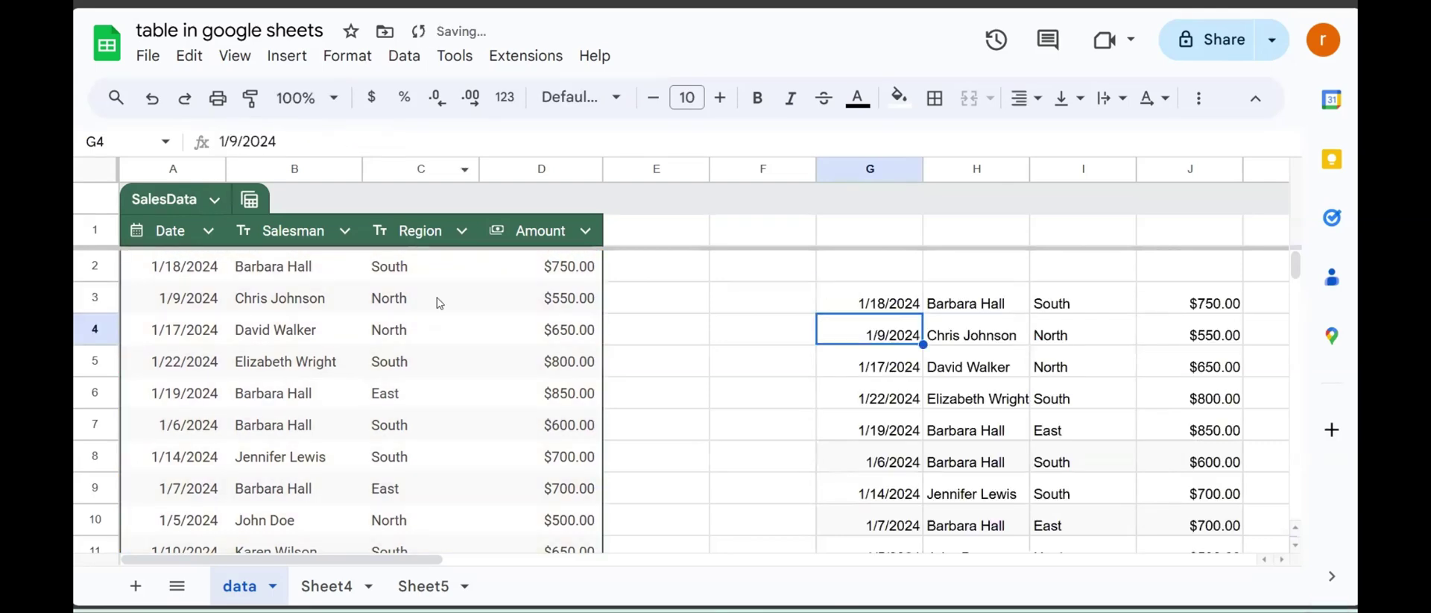
click(895, 301)
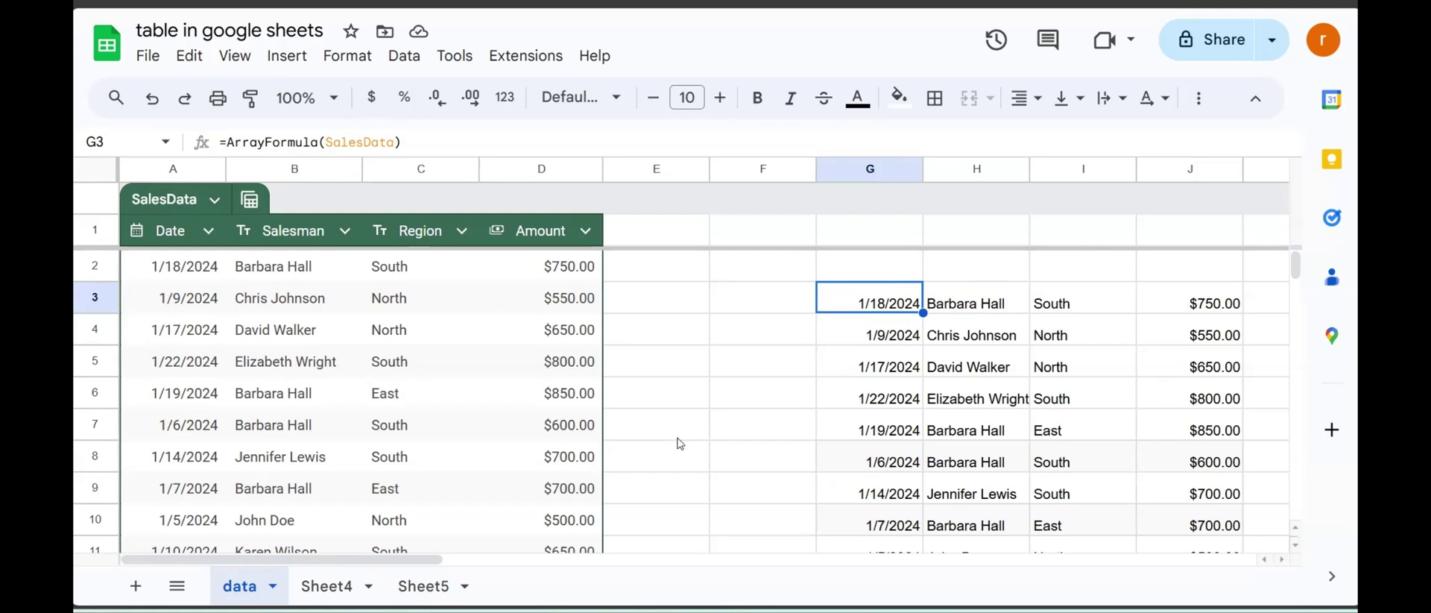
Step: Replace G3's formula with a plain =SalesData reference from autocomplete
key(Delete)
text(=)
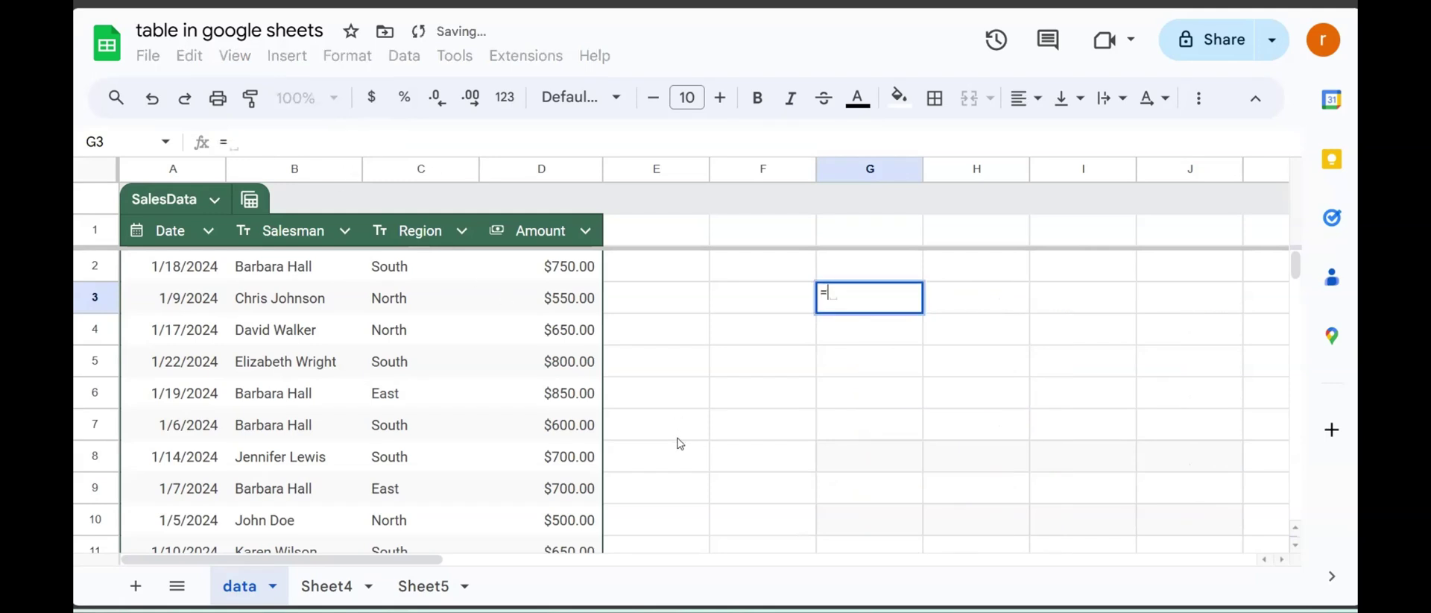
text(sal)
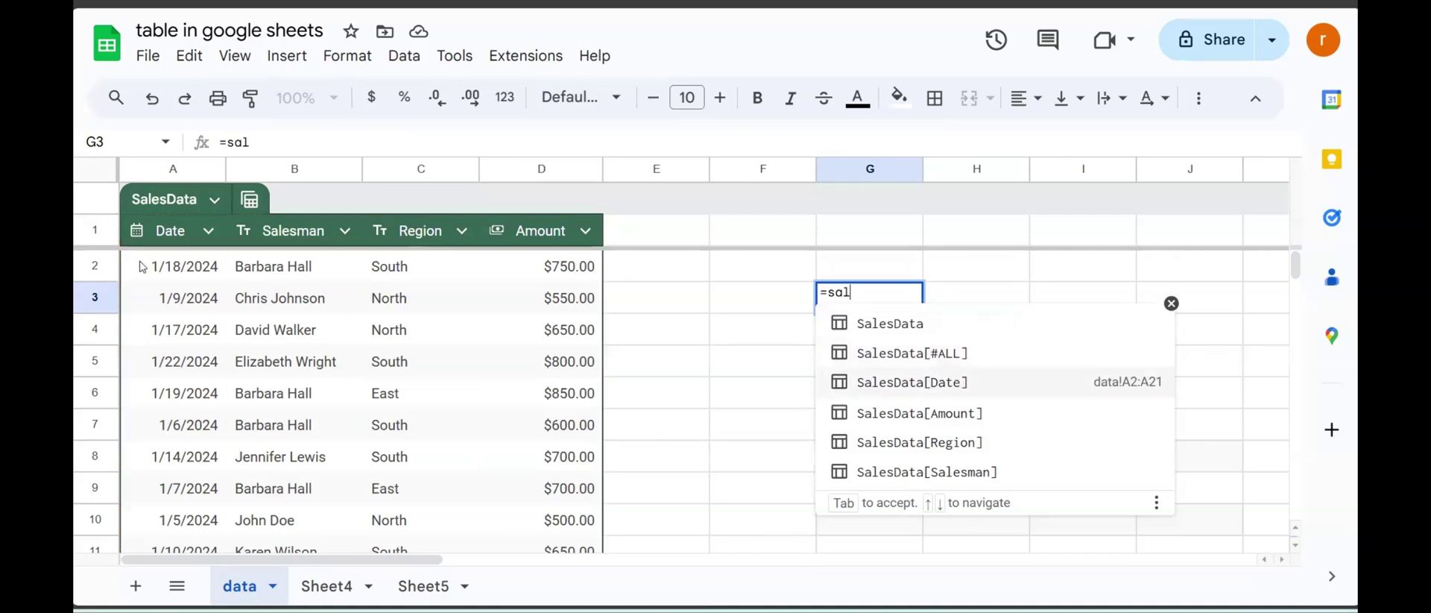
click(885, 324)
key(Return)
key(Up)
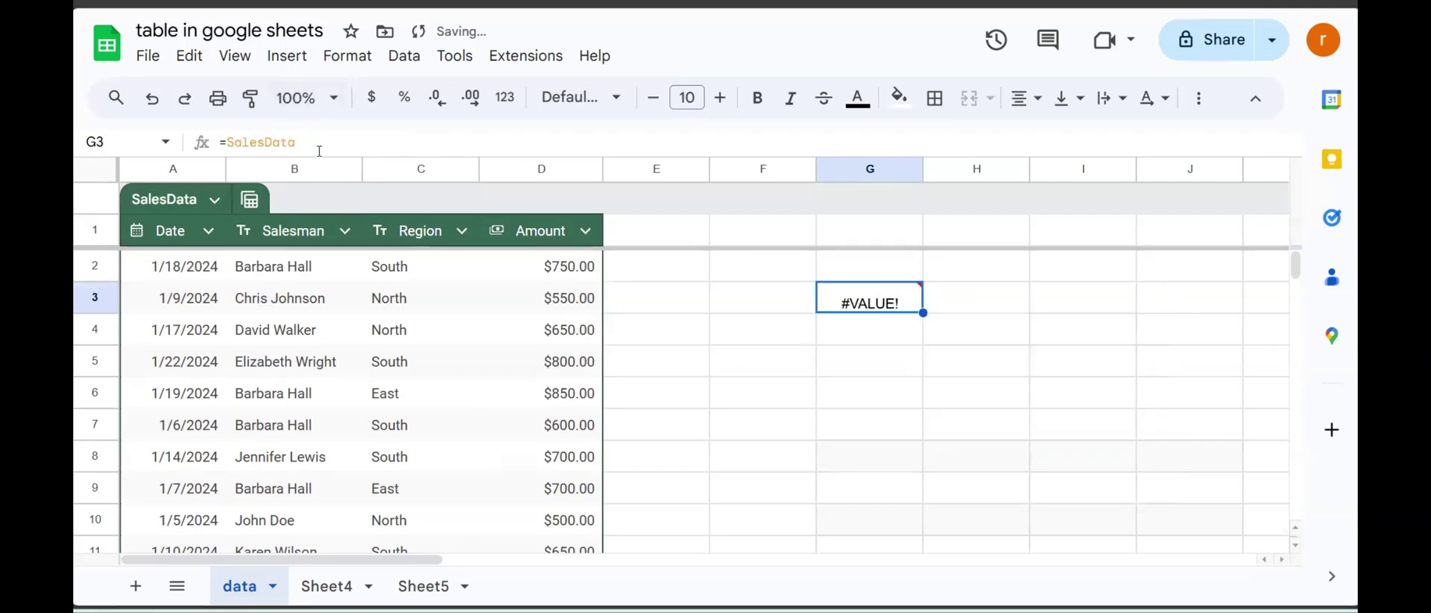
Step: Rewrap it as =ArrayFormula(SalesData), then clear G3:J3 to remove the spilled copy
click(314, 138)
drag(297, 142, 230, 141)
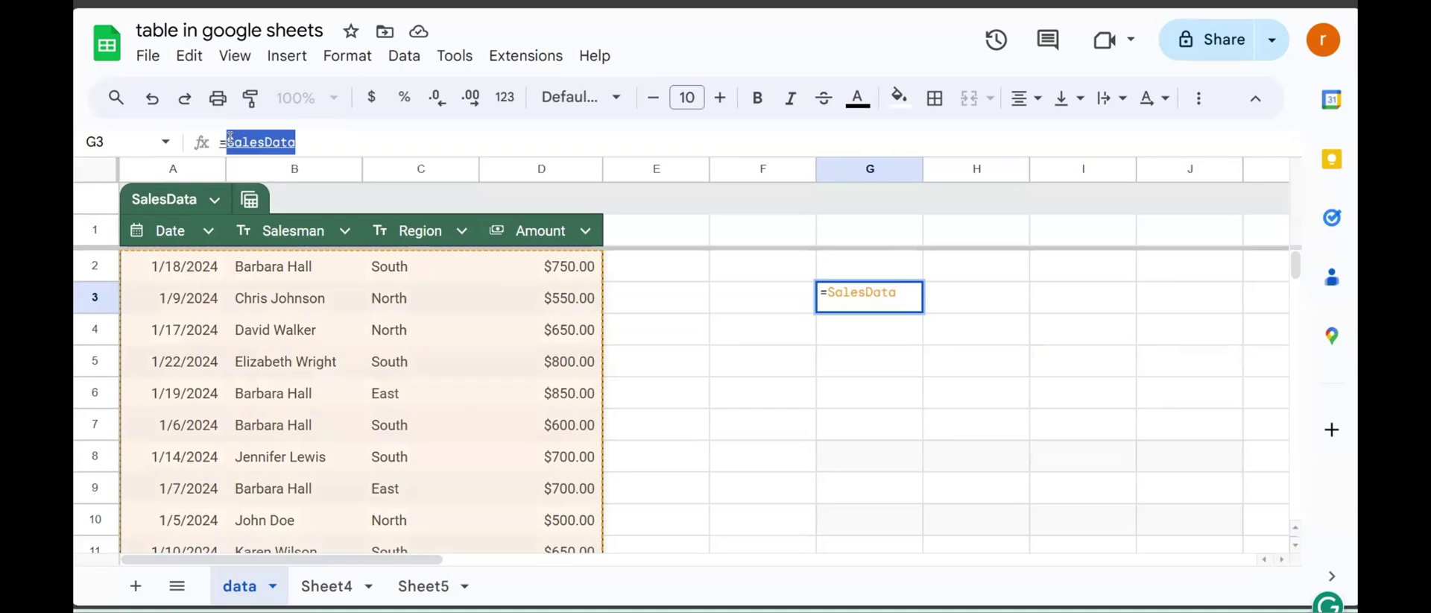
key(ctrl+shift+Return)
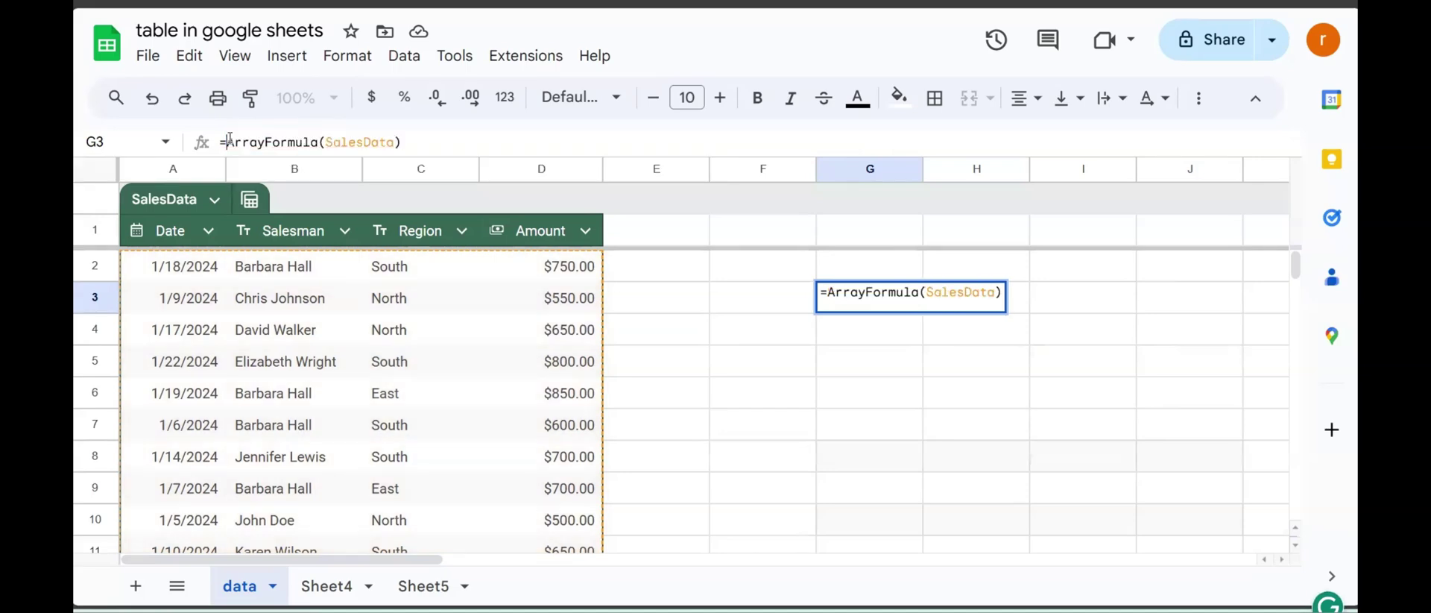
key(Return)
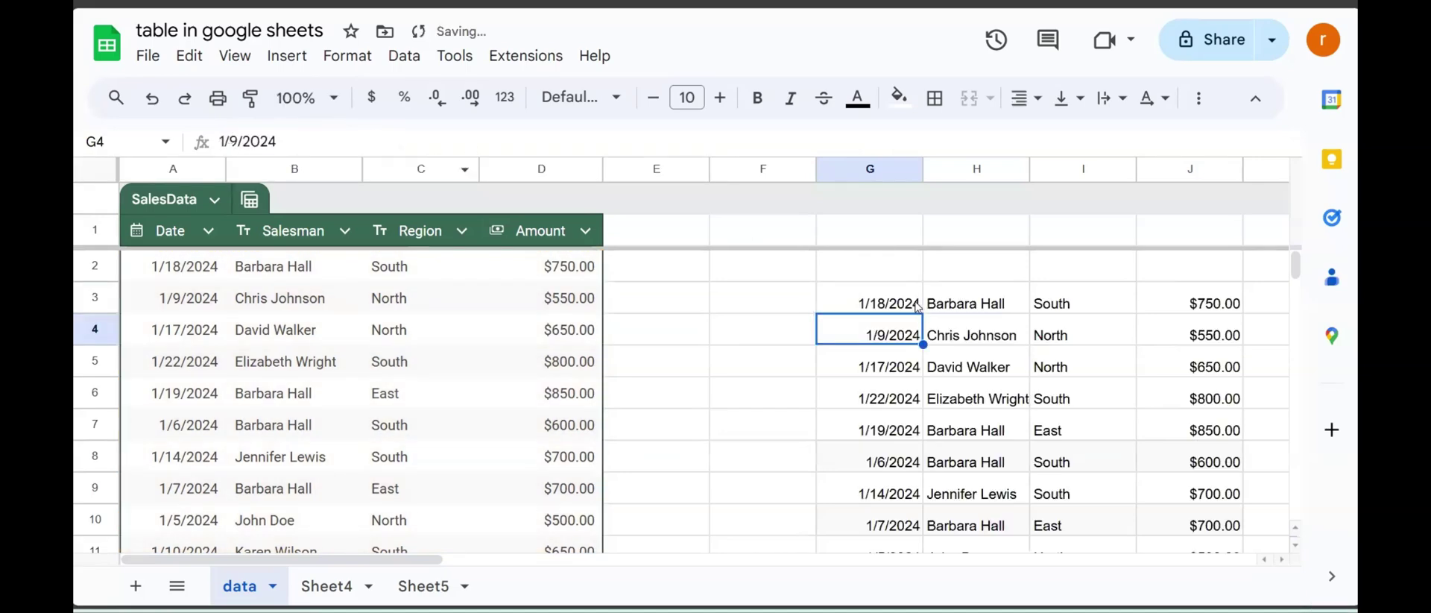
drag(918, 305, 1200, 304)
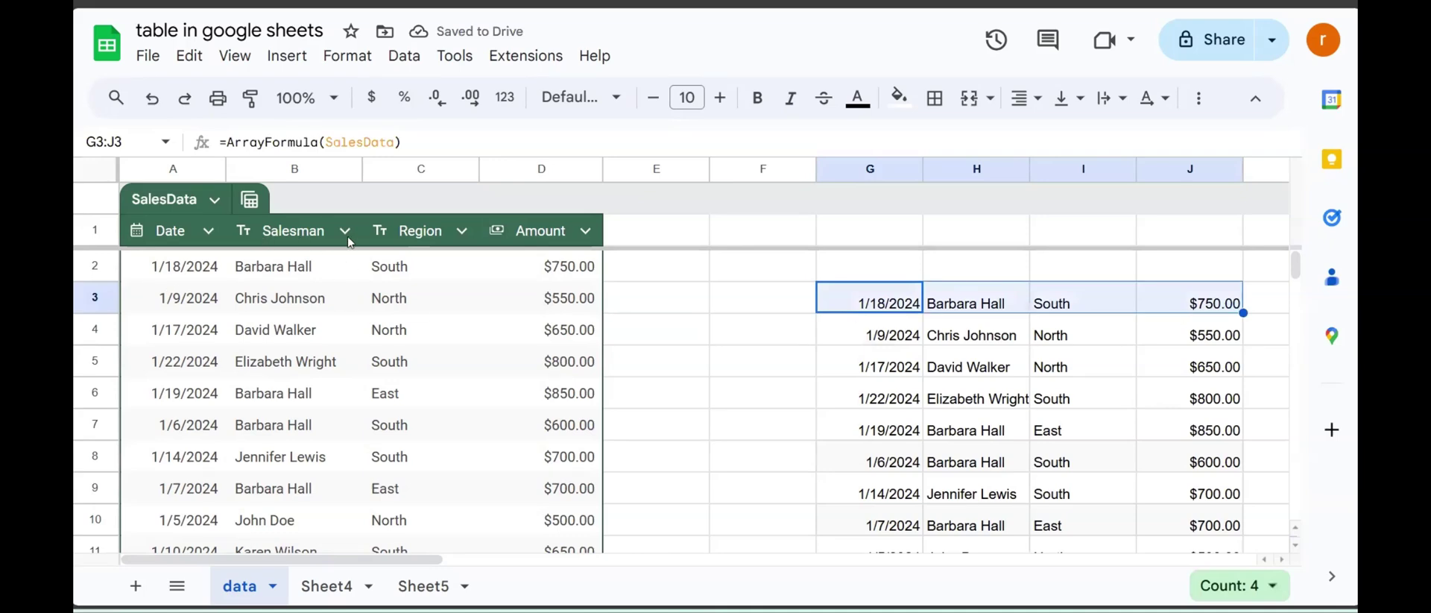
key(Delete)
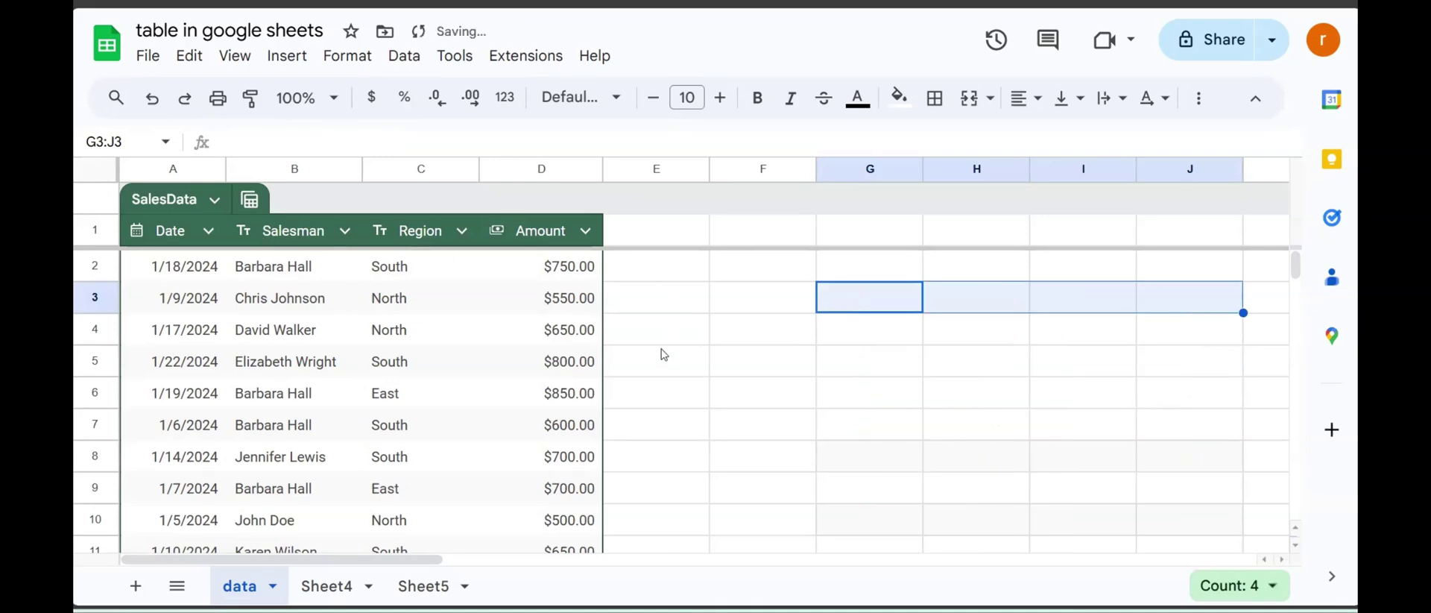
click(895, 305)
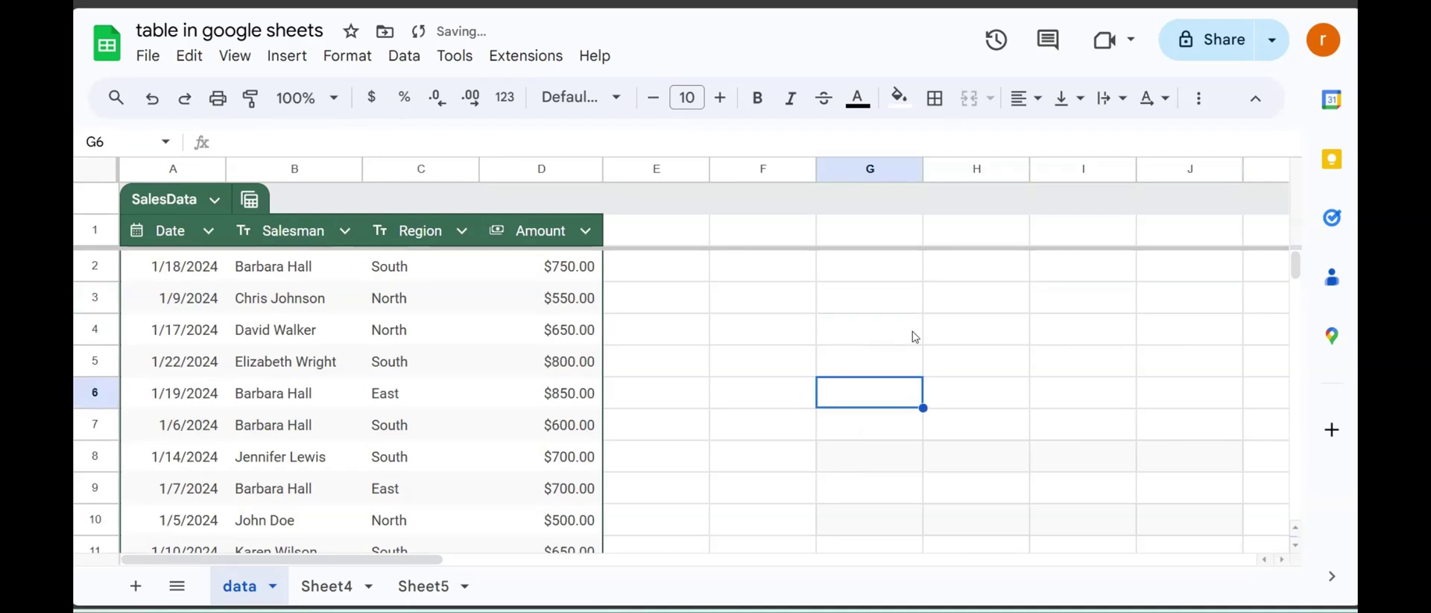
text(=sal)
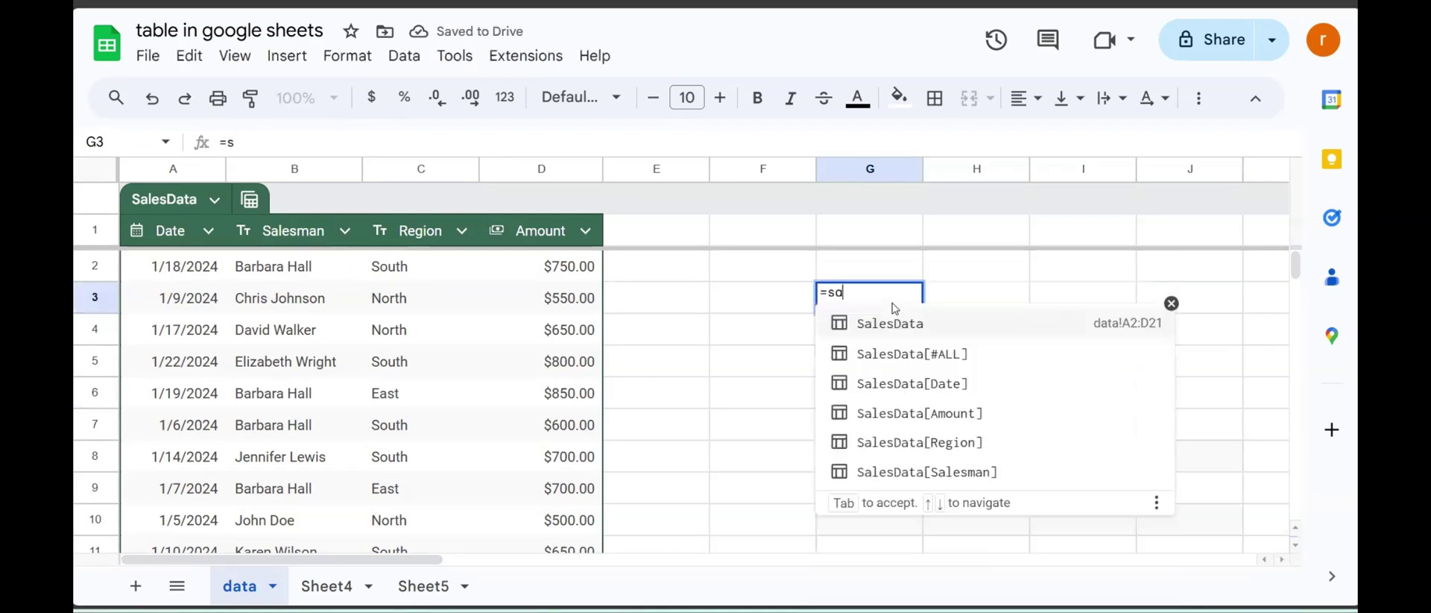
click(947, 354)
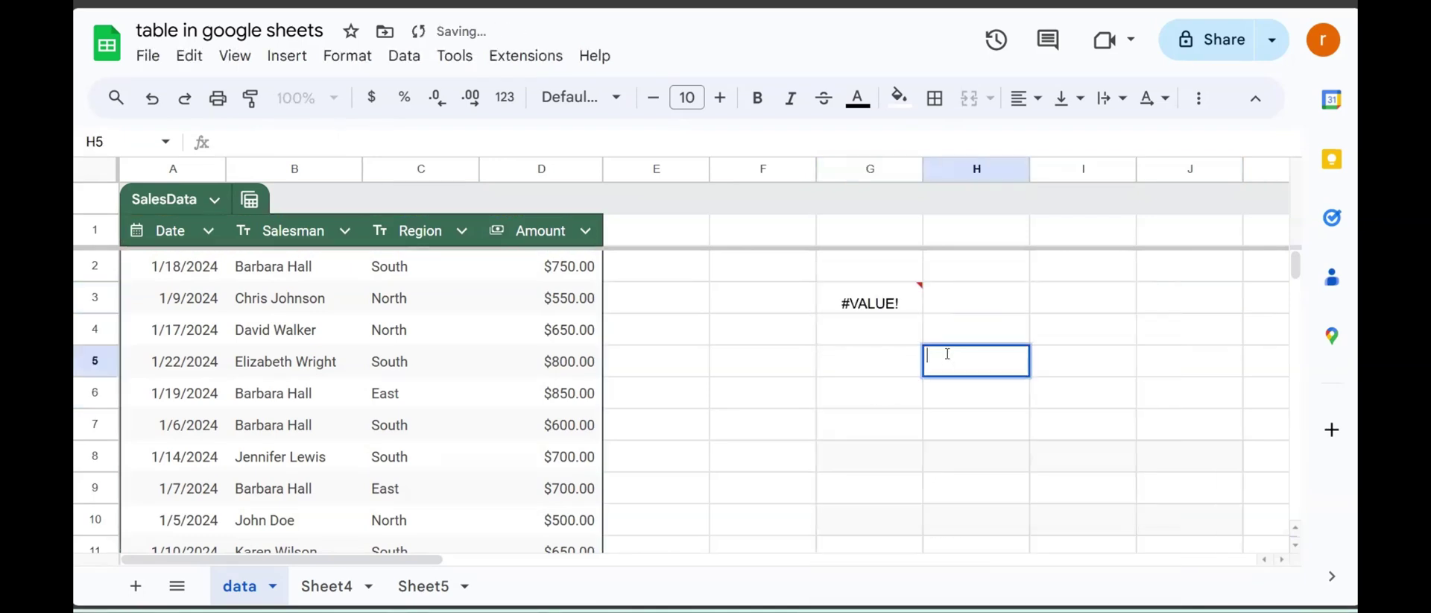
click(902, 305)
drag(341, 142, 230, 138)
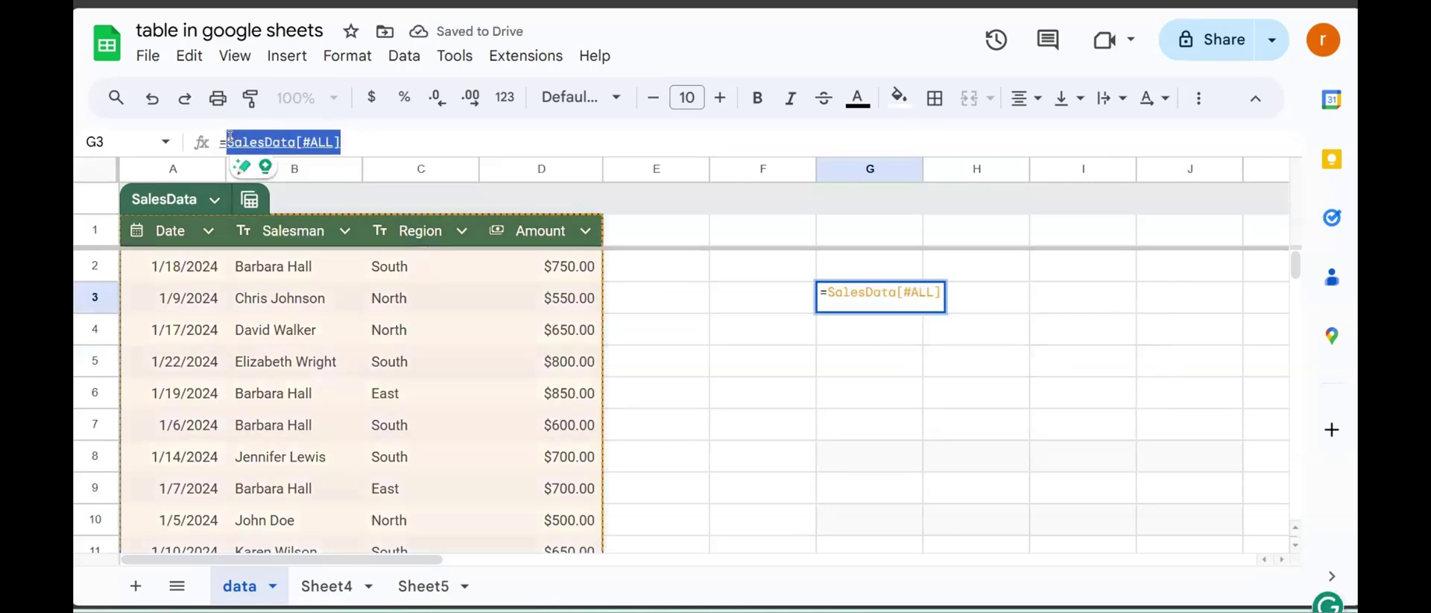
key(ctrl+shift+Return)
key(Return)
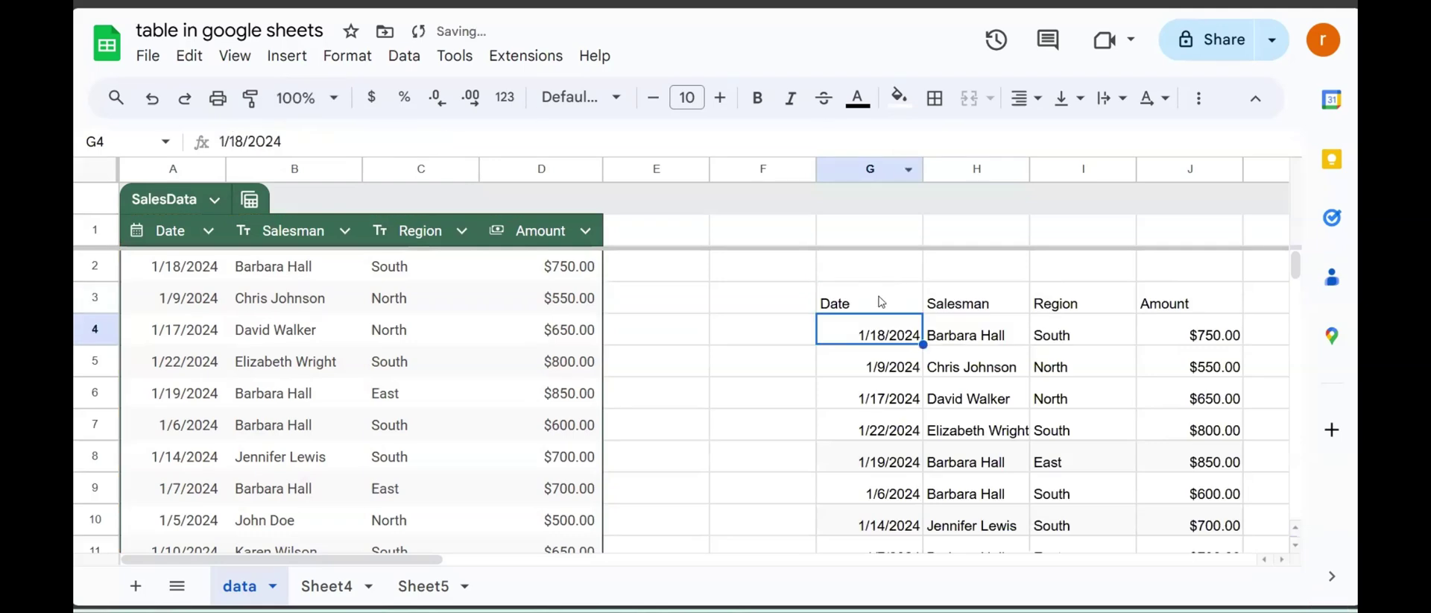
drag(880, 302, 1226, 298)
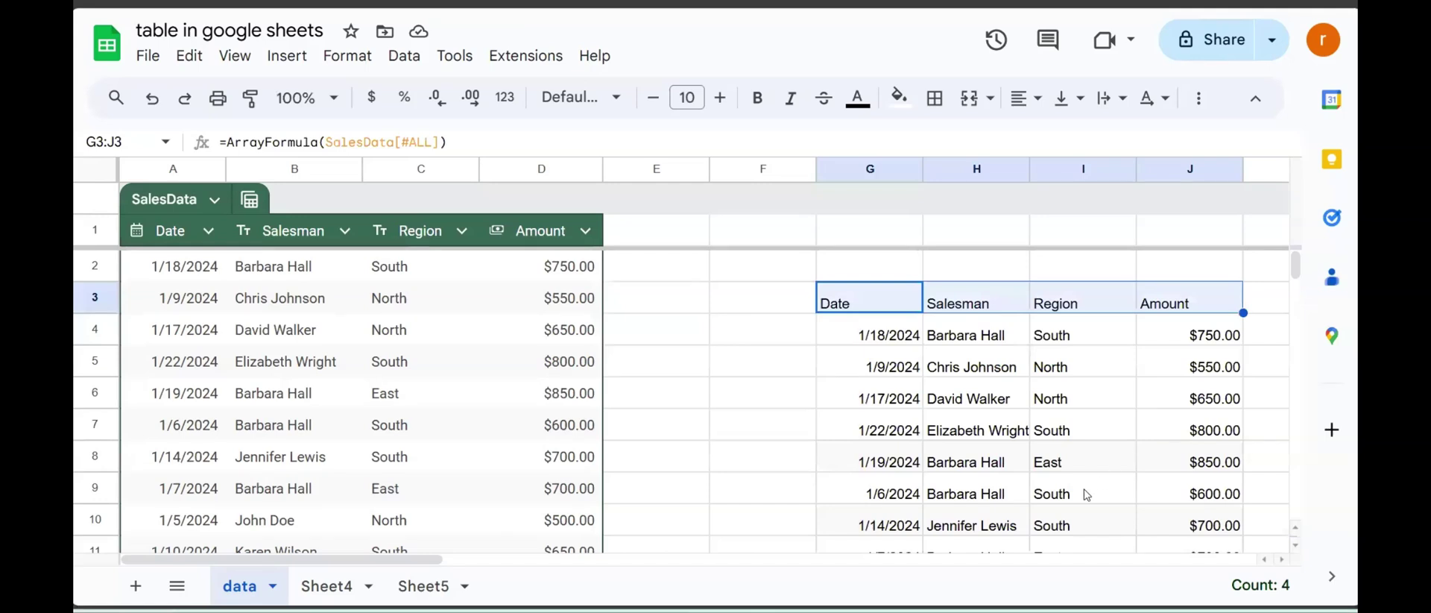
key(Delete)
Step: Enter =SalesData[Salesman] in G3 from the table autocomplete
click(830, 302)
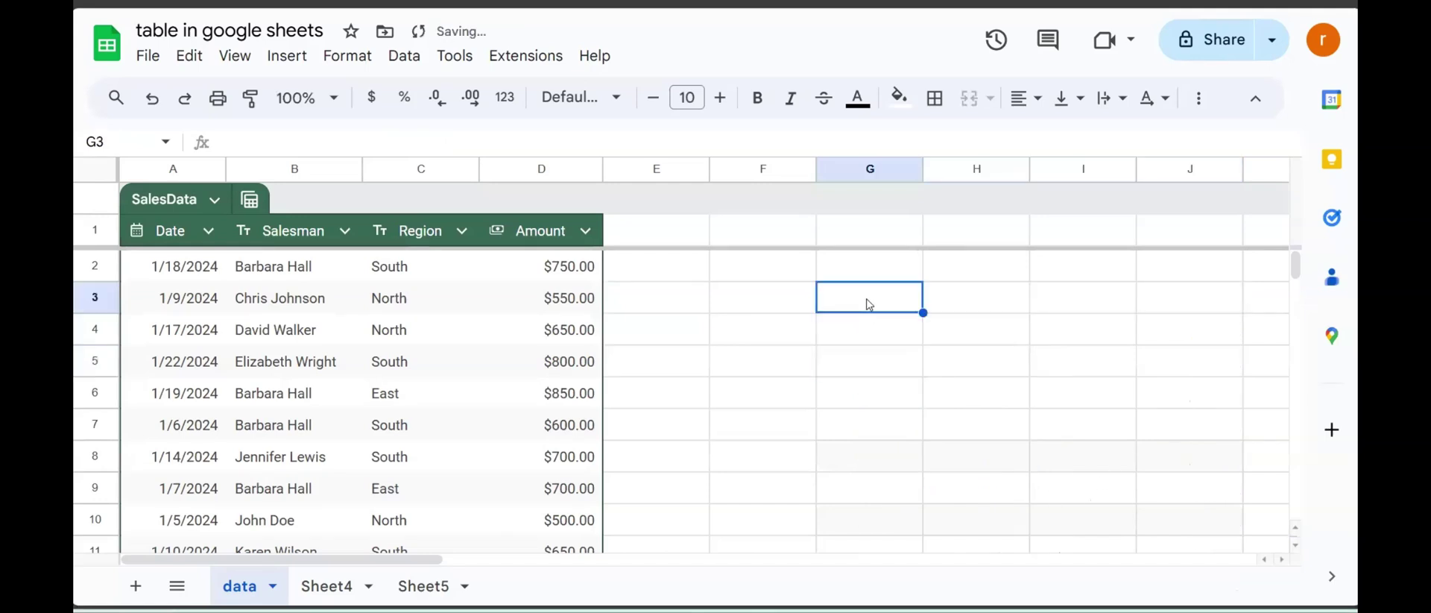
text(=sal)
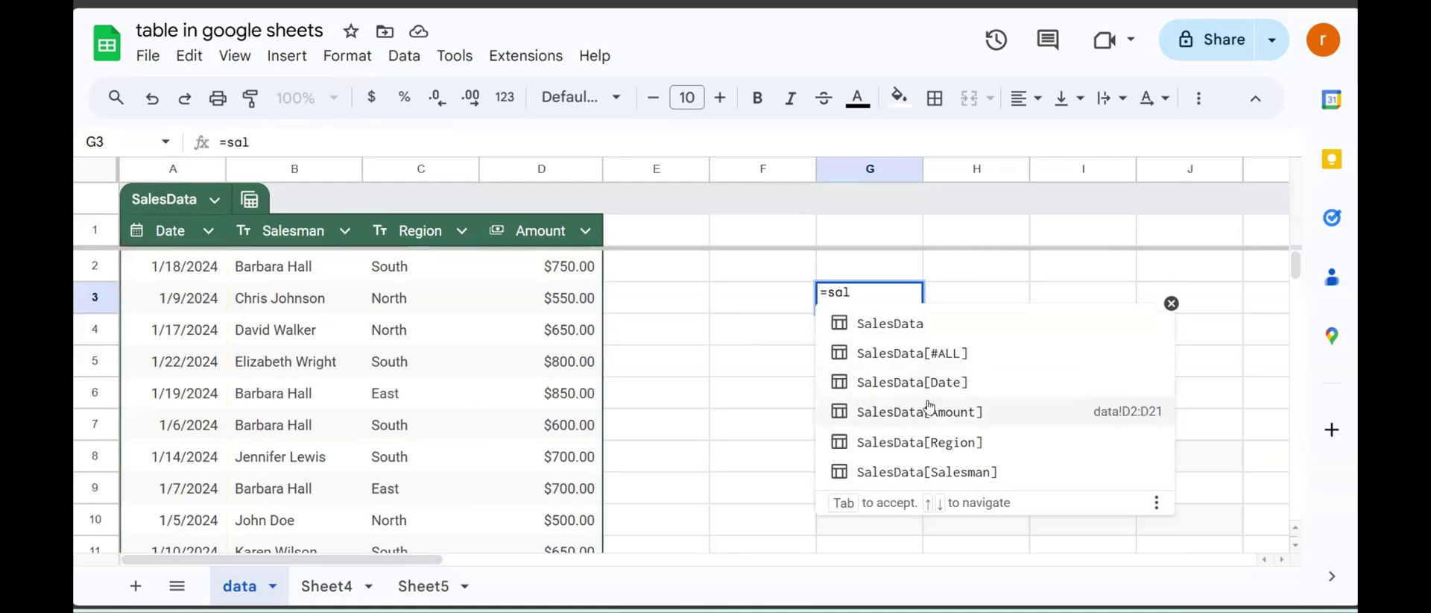
click(932, 471)
click(931, 476)
Step: Wrap it as =ArrayFormula(SalesData[Salesman]) so salesman names fill column G
click(847, 297)
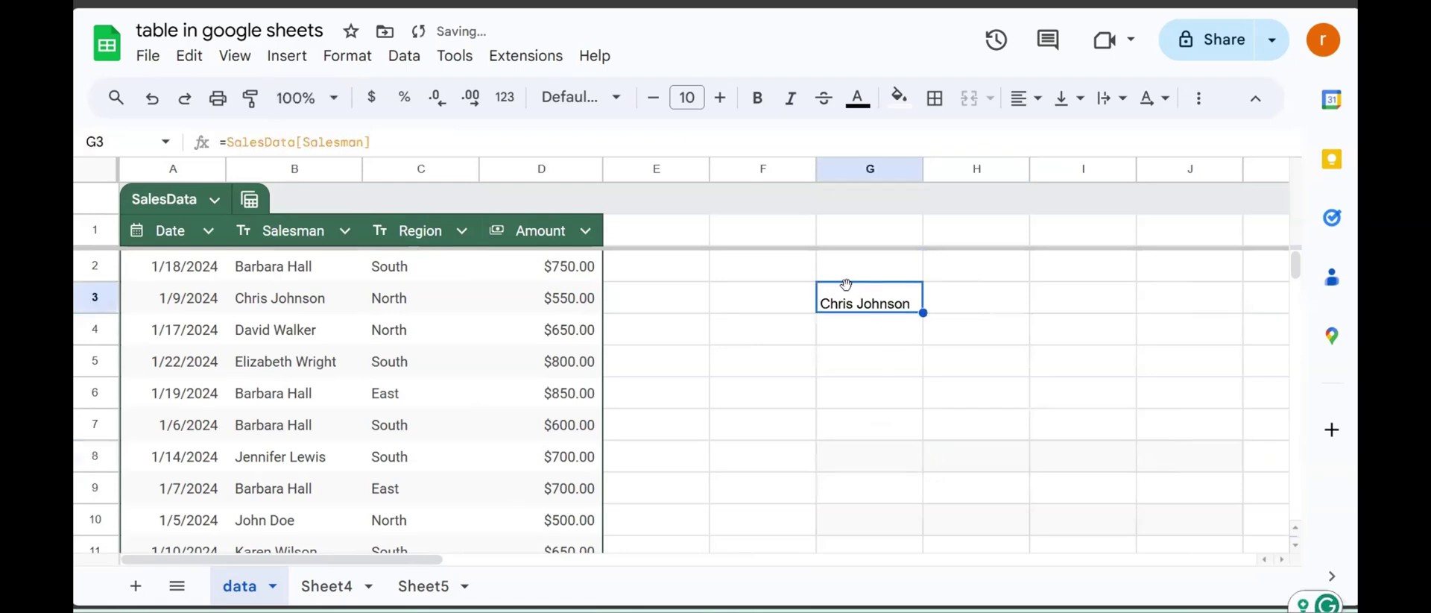
drag(369, 142, 227, 147)
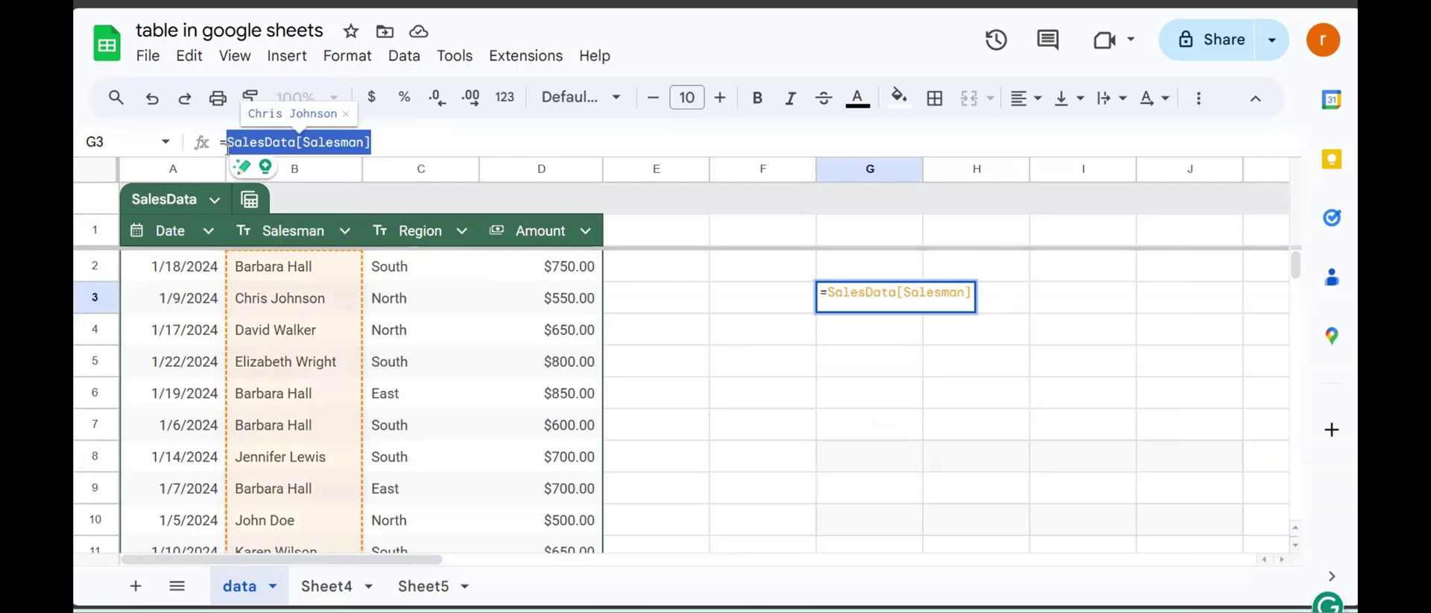
key(ctrl+shift+Return)
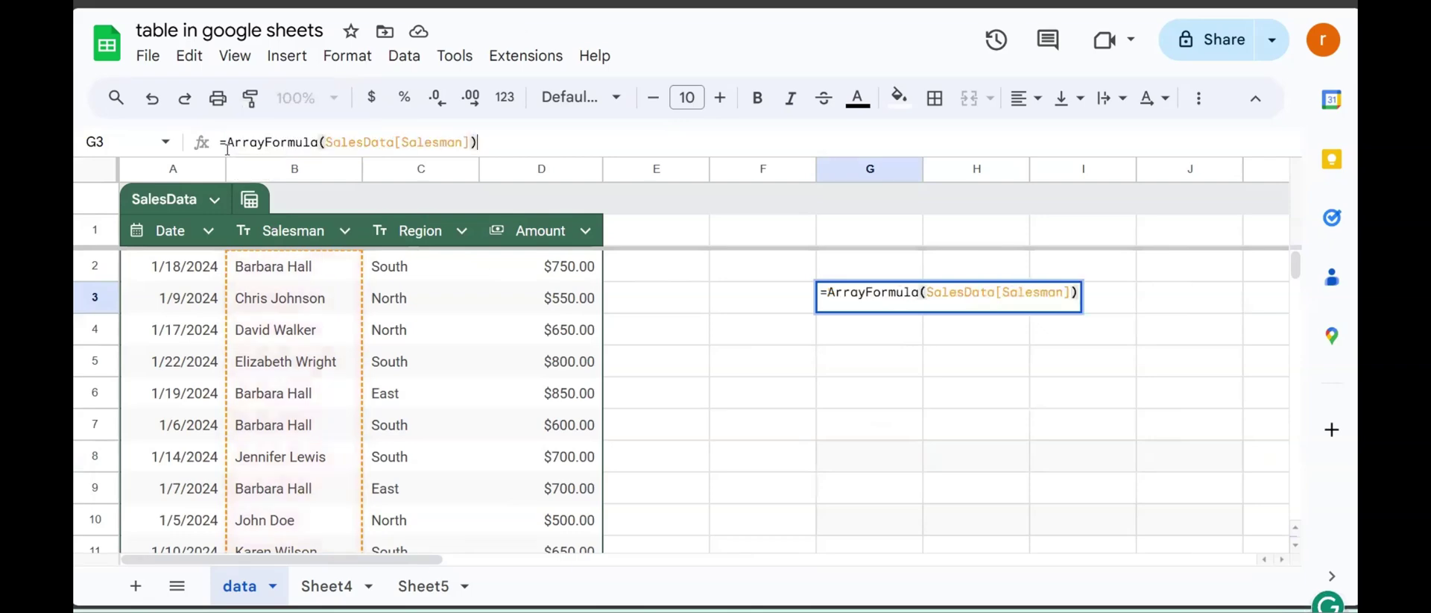
key(Return)
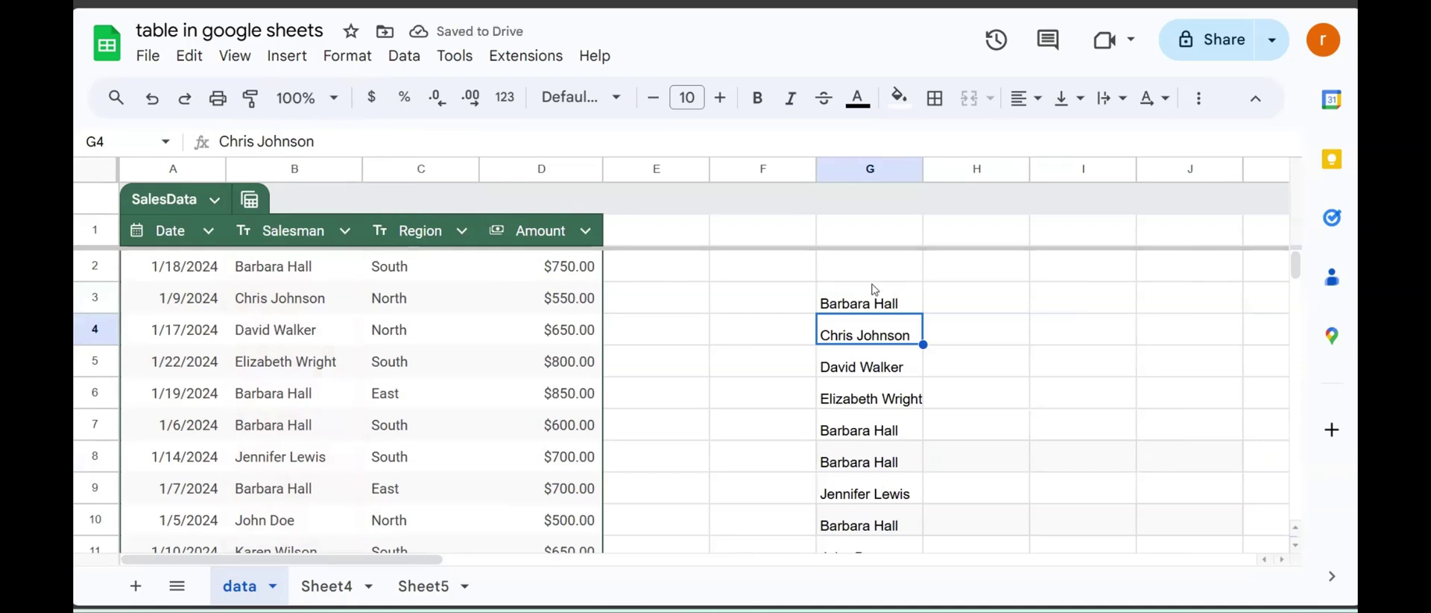
Step: Check the listed names in G3:G8, then delete the name-list formula from G3
click(866, 306)
click(291, 270)
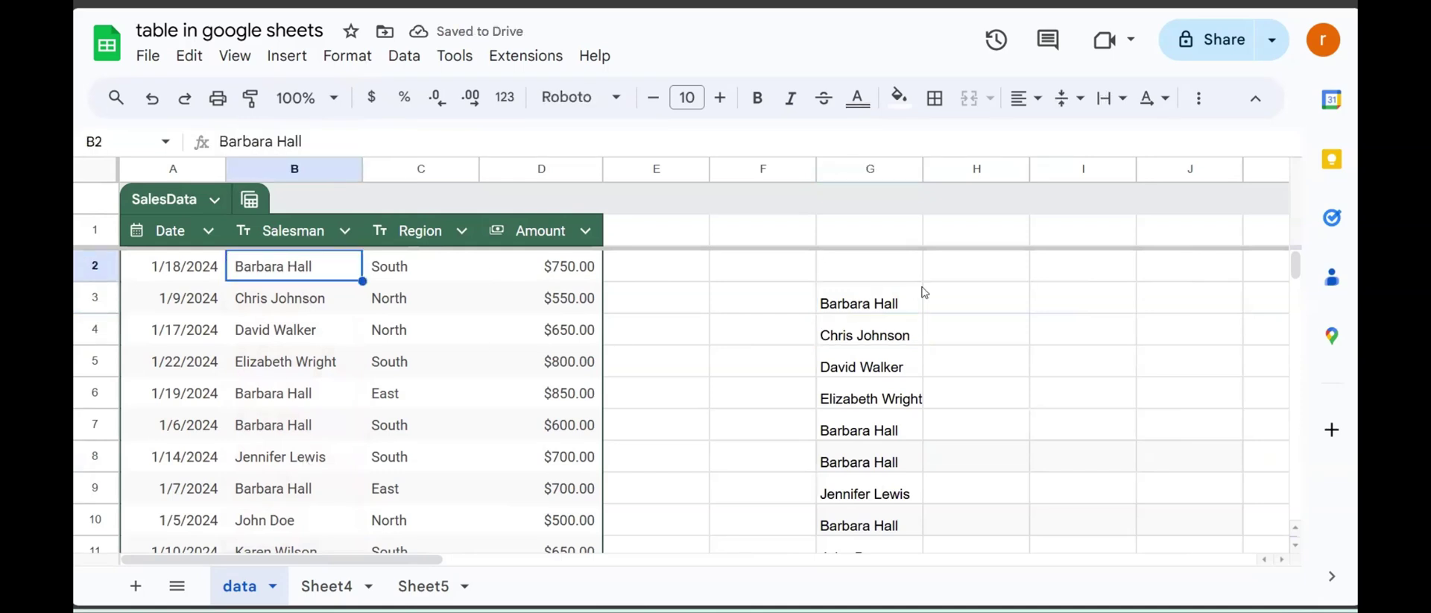
drag(872, 298, 872, 366)
click(982, 365)
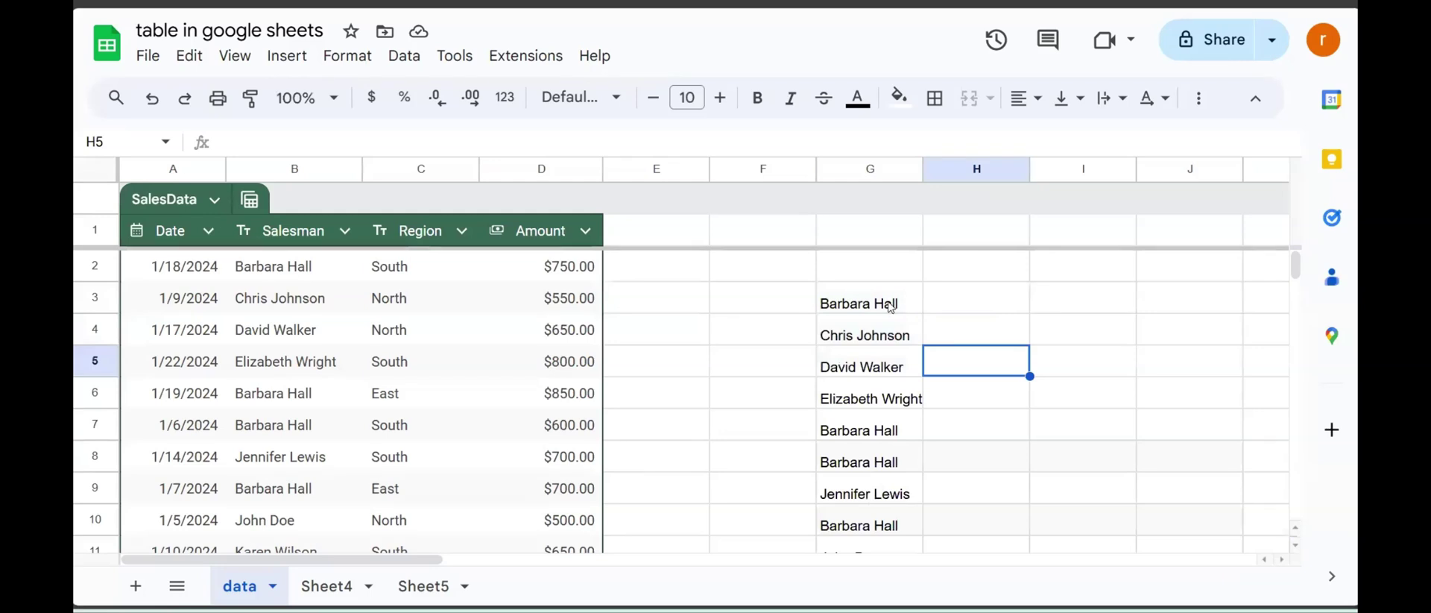
drag(890, 306, 890, 462)
click(978, 321)
click(876, 291)
key(Delete)
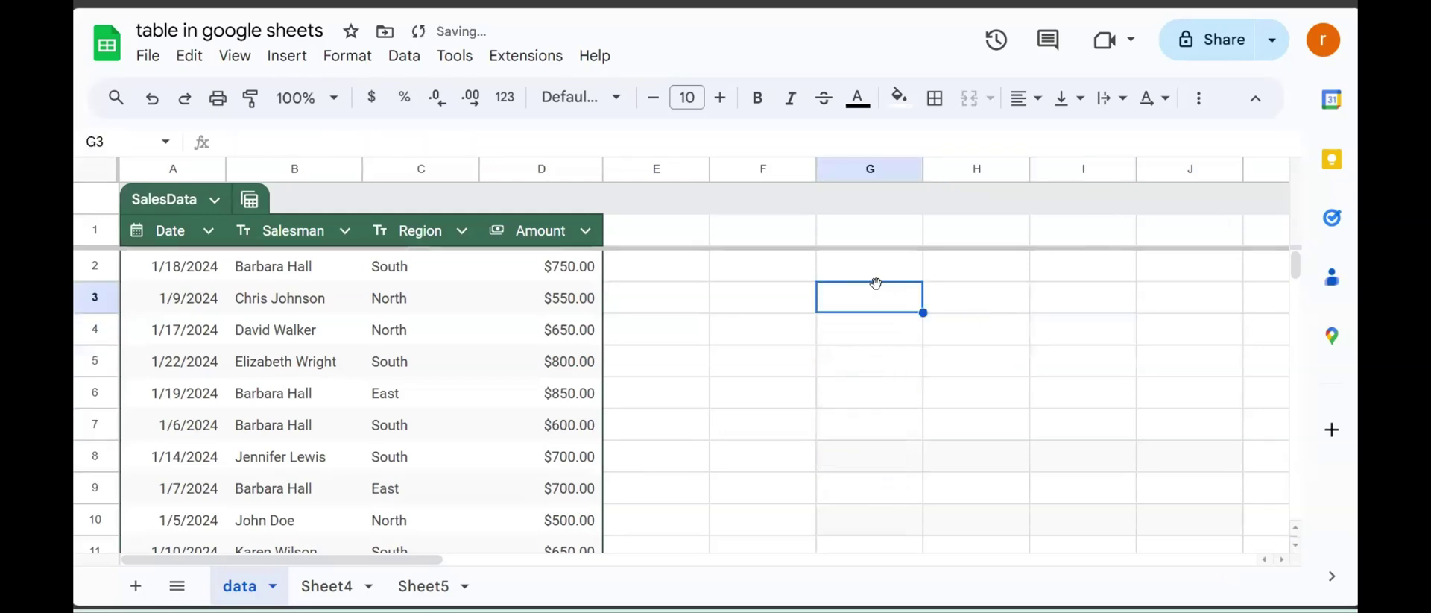
click(782, 322)
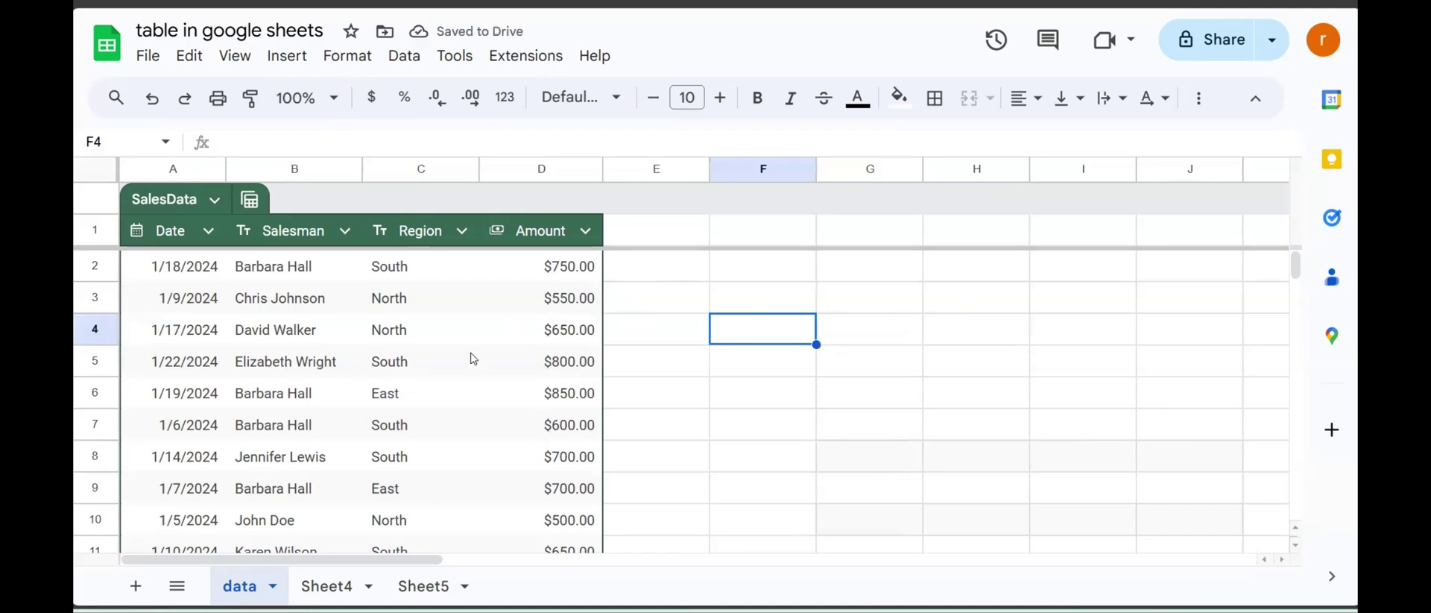
Step: On Sheet4, enter =SalesData[Region] in B7 via autocomplete
click(328, 586)
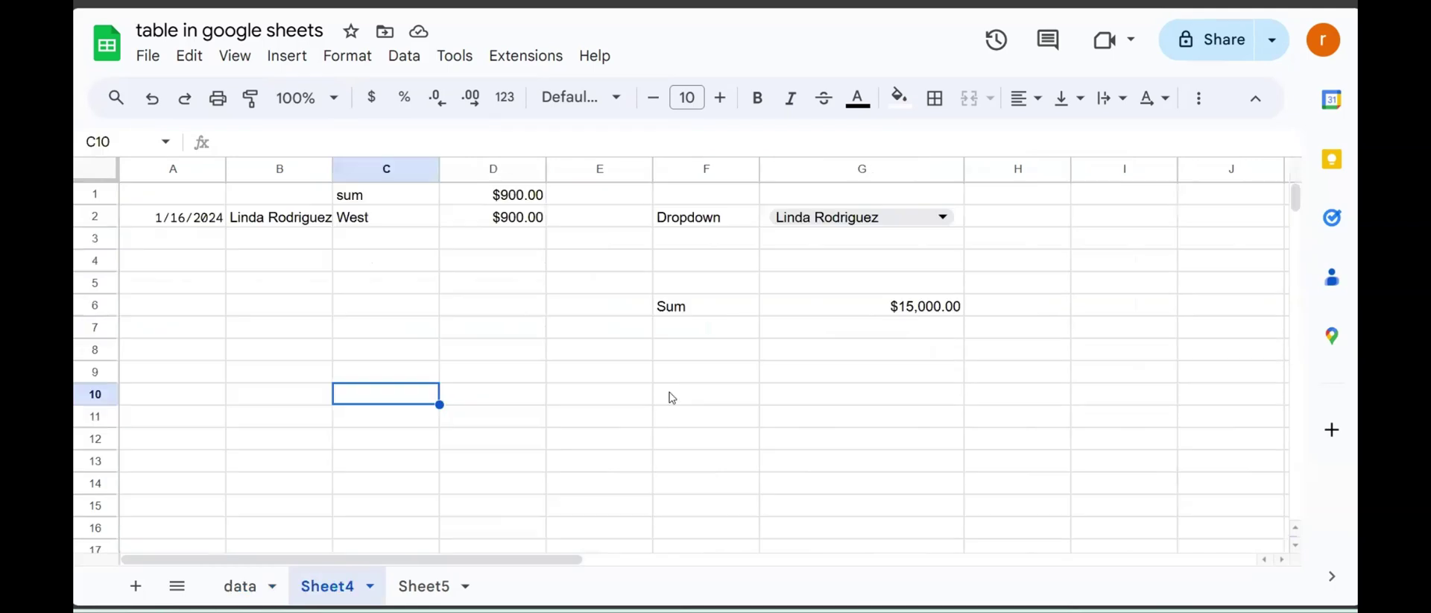
click(754, 332)
click(238, 330)
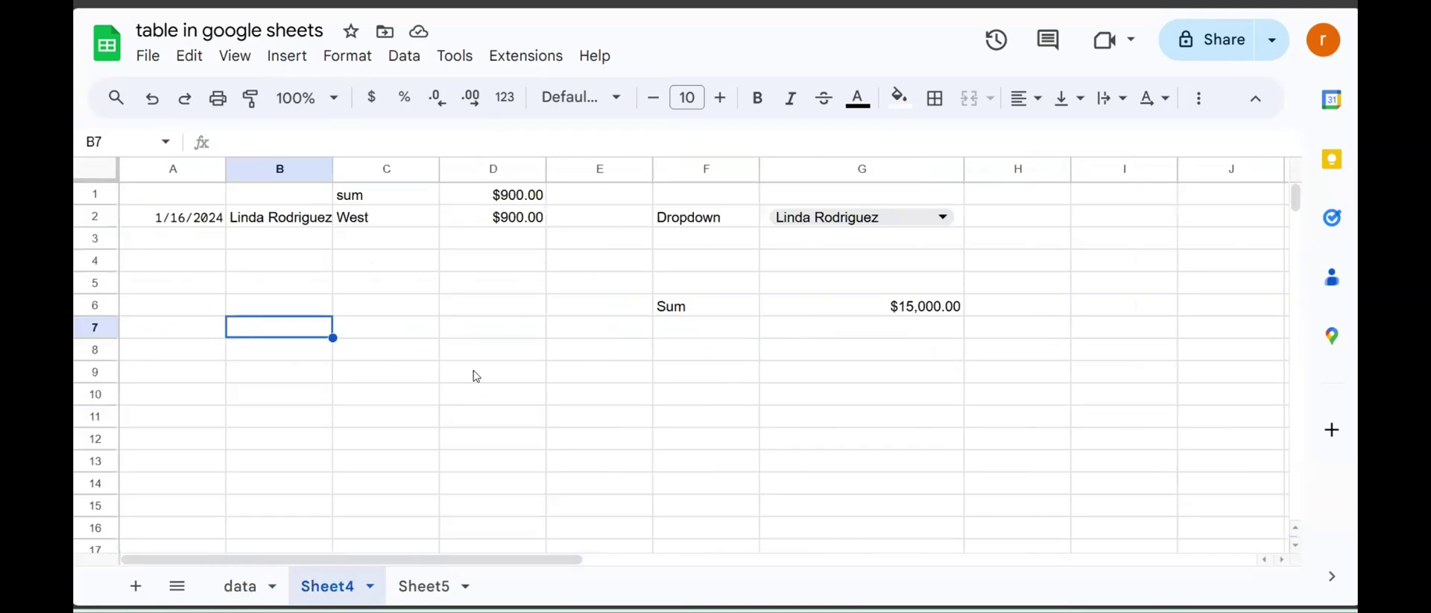
click(352, 399)
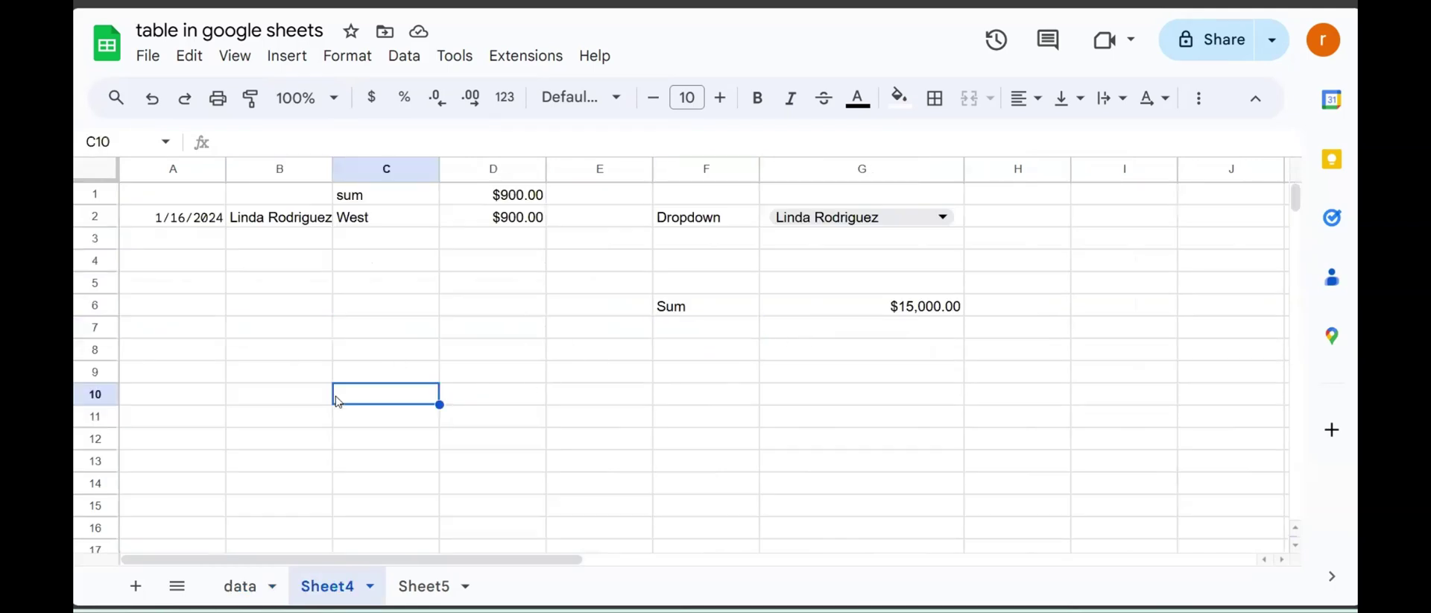
click(304, 334)
text(=sal)
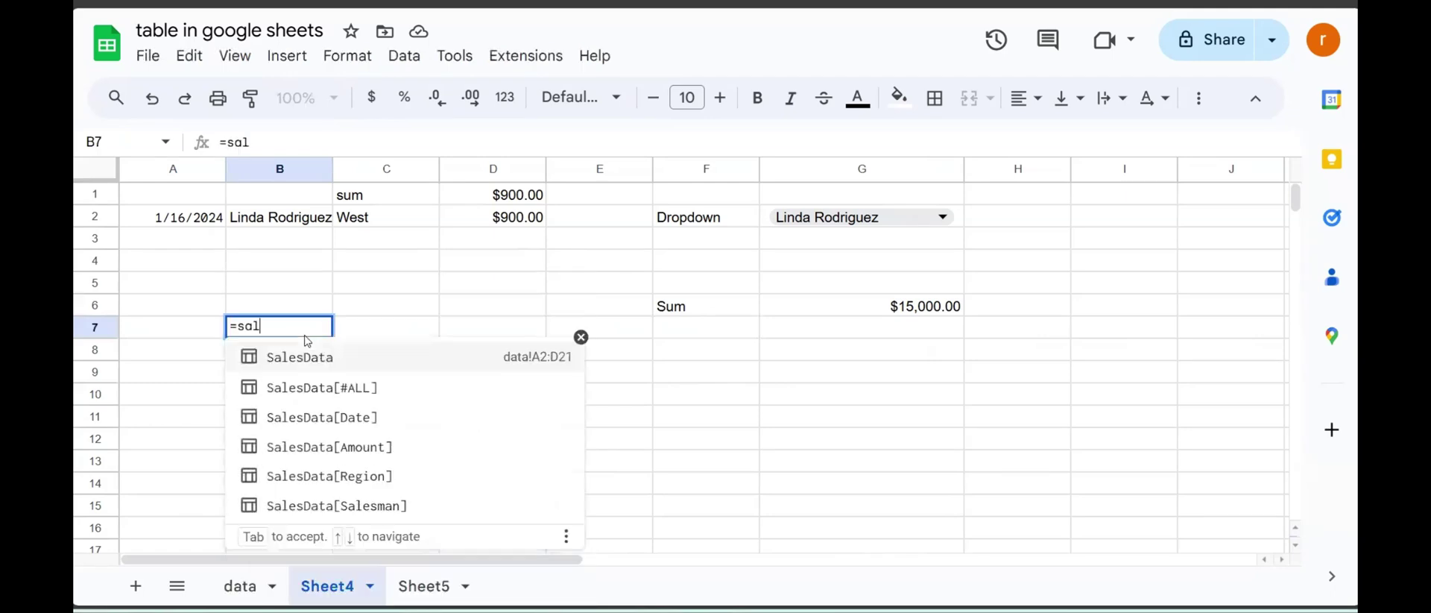
click(374, 475)
click(373, 471)
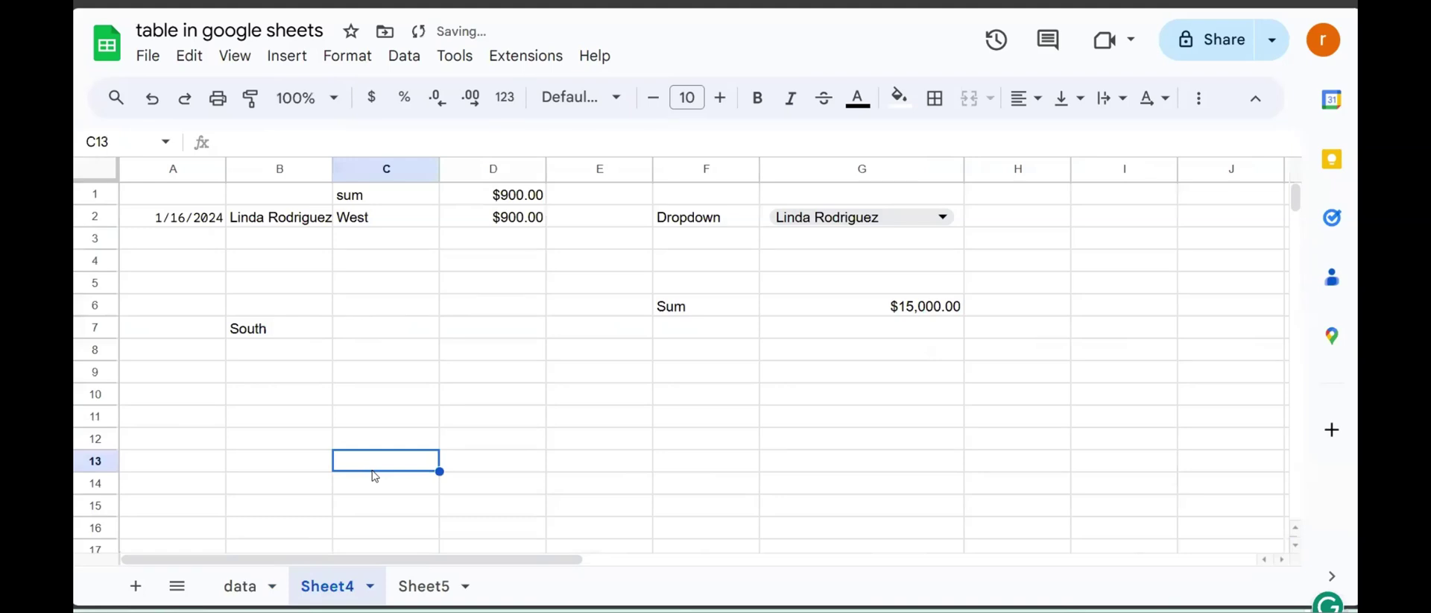
Step: Convert B7 to =ArrayFormula(SalesData[Region]), check the region list, then delete it
click(307, 337)
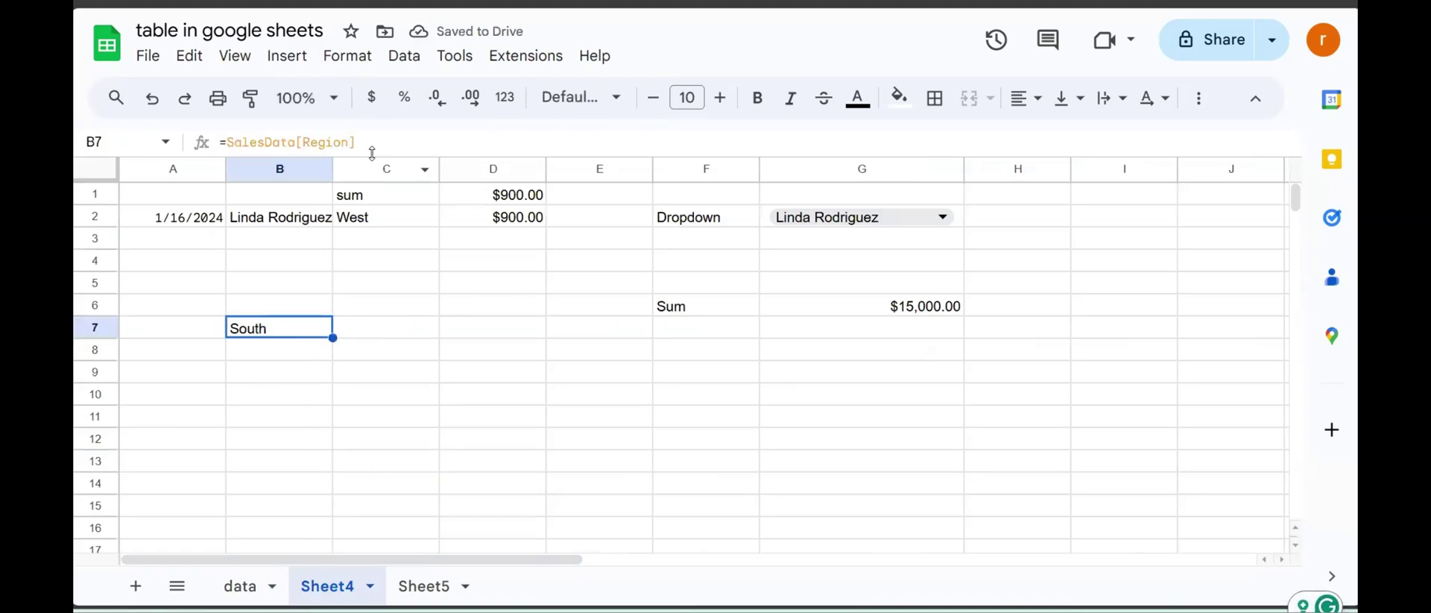
drag(356, 142, 223, 148)
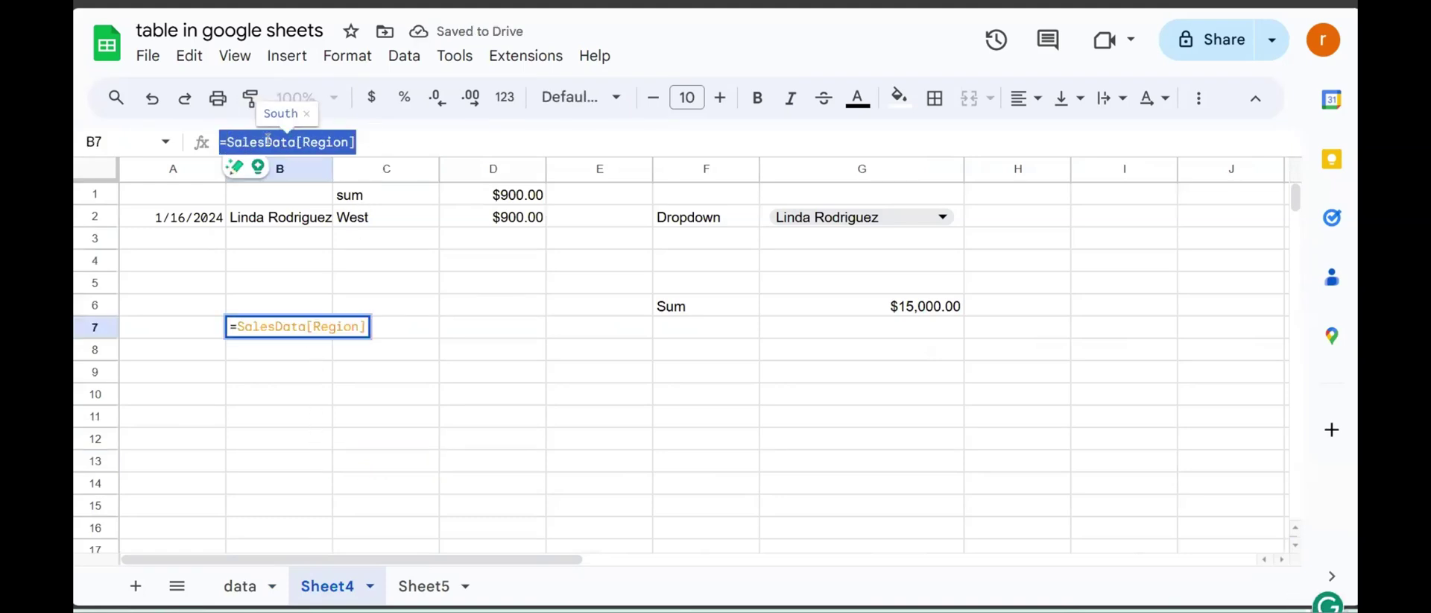
key(ctrl+shift+Return)
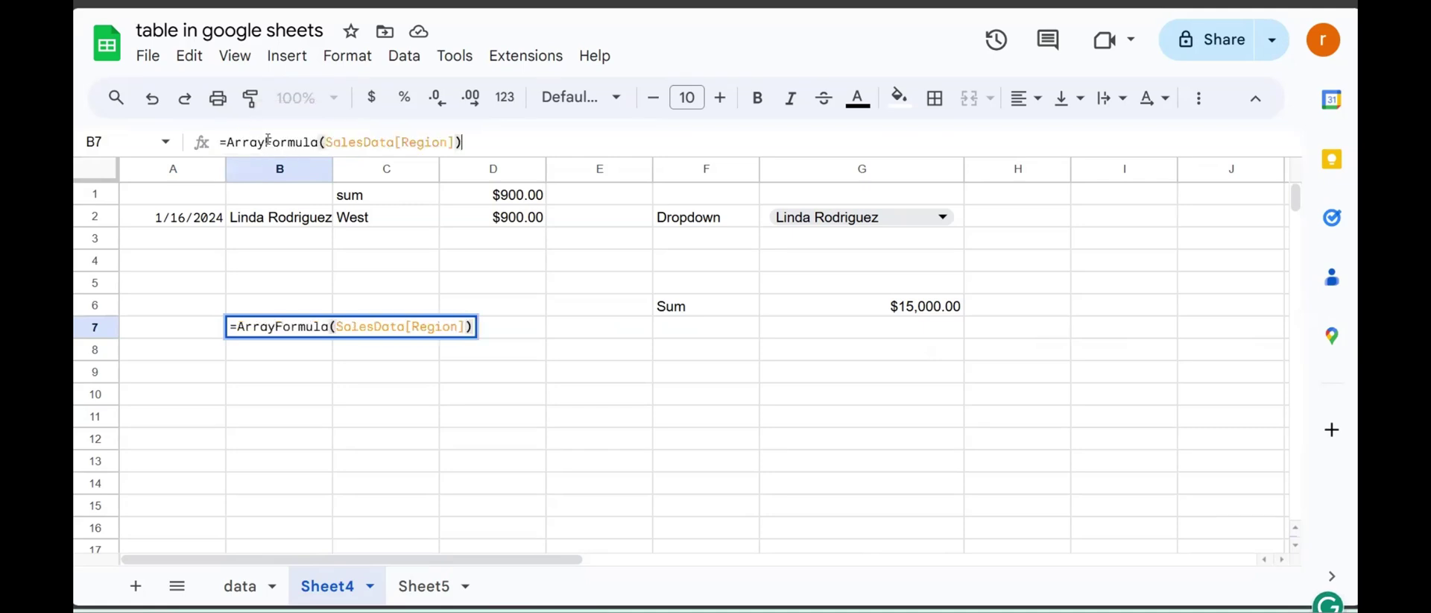
key(Return)
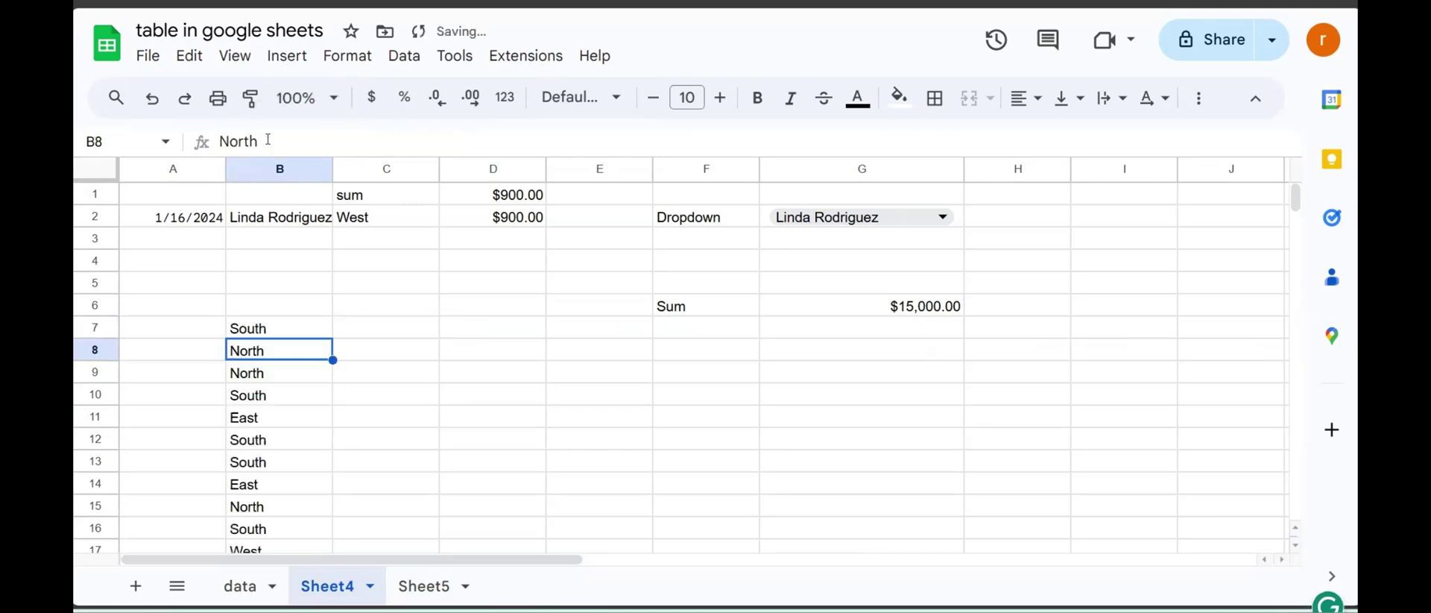
click(293, 329)
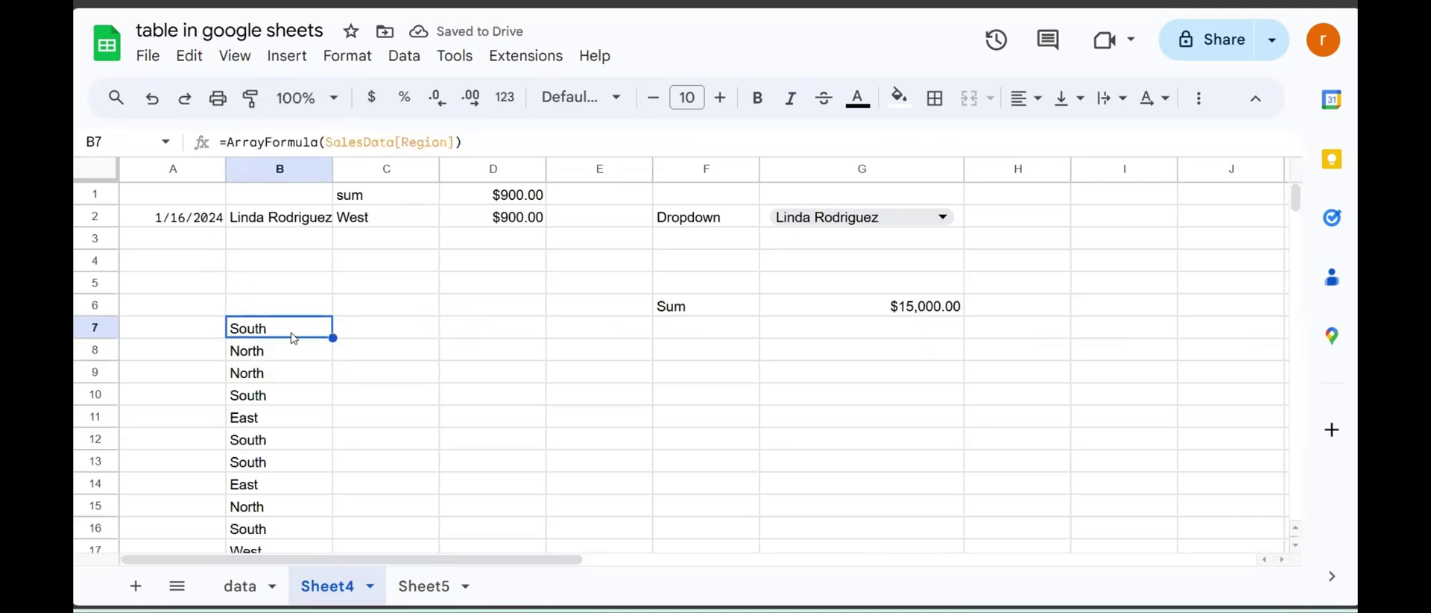
key(Delete)
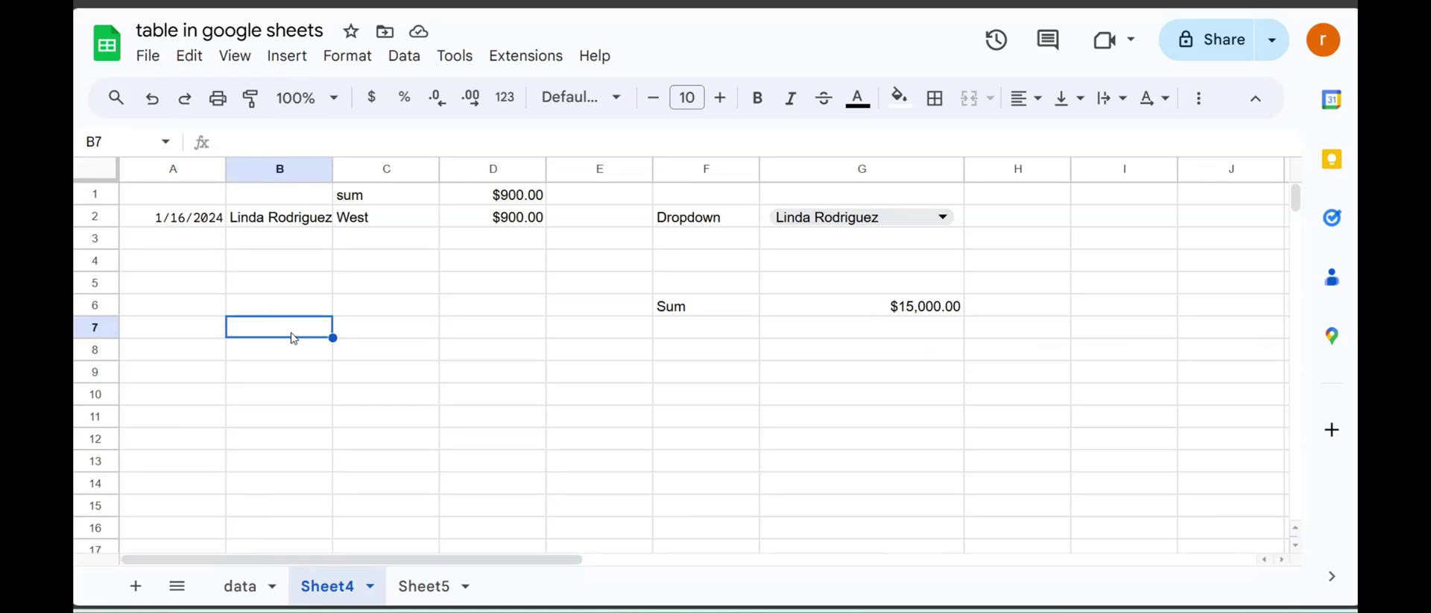
Step: Enter =sum(SalesData[Amount]) in B8 on Sheet4, totalling $15,000.00
click(284, 379)
click(293, 332)
click(289, 357)
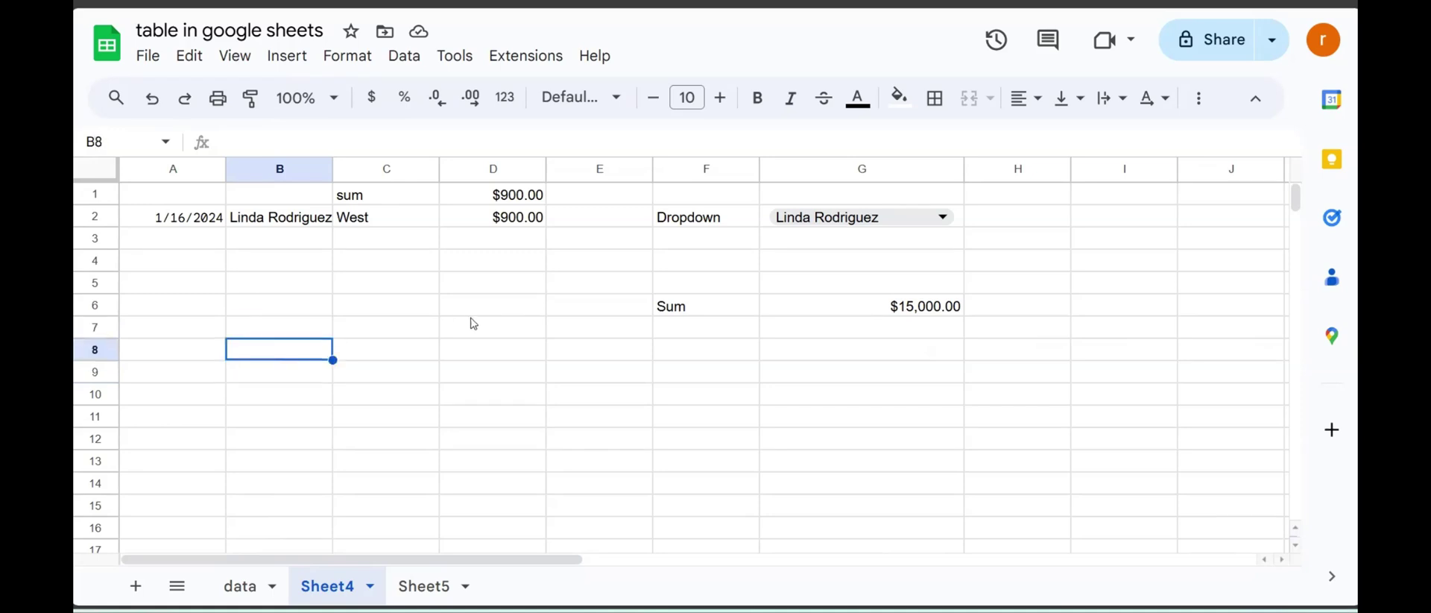
text(=sum)
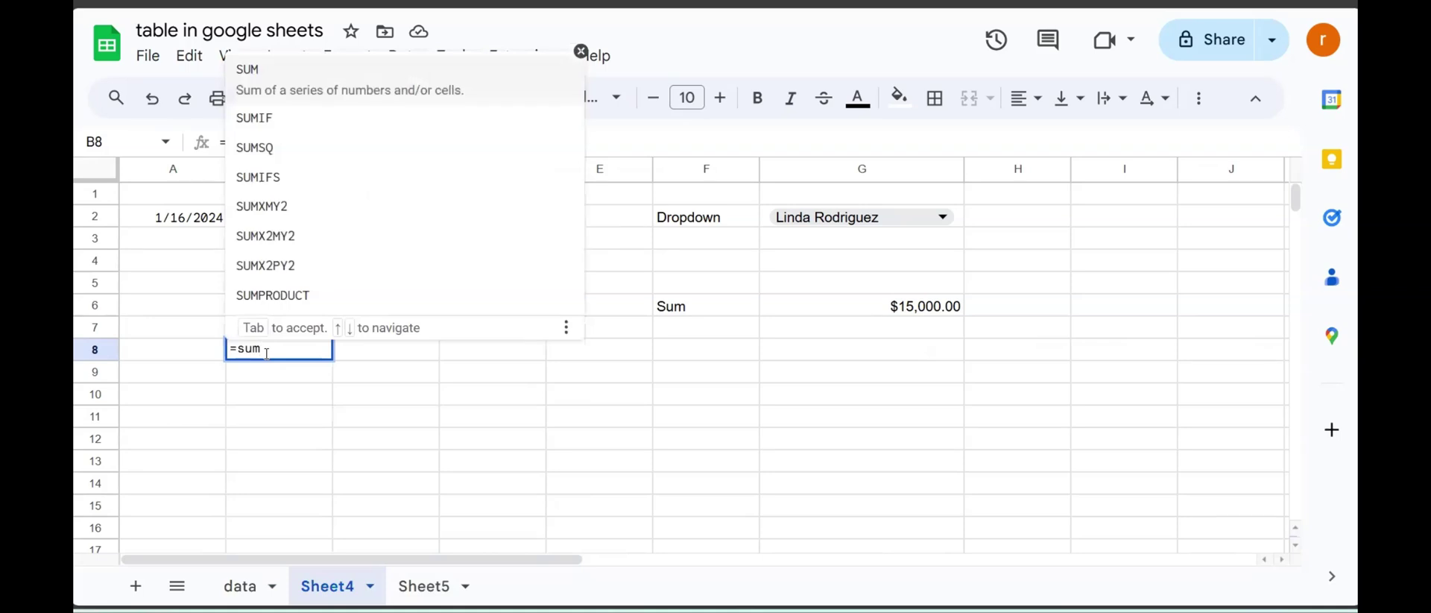
text(()
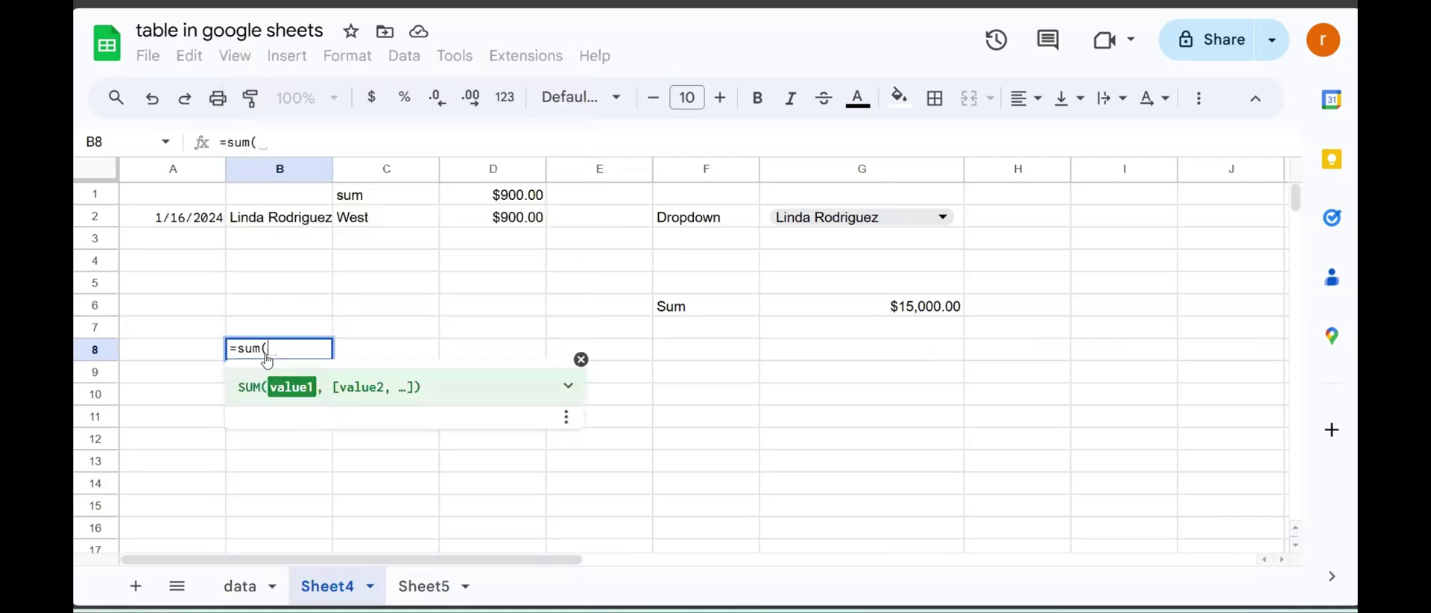
text(sa)
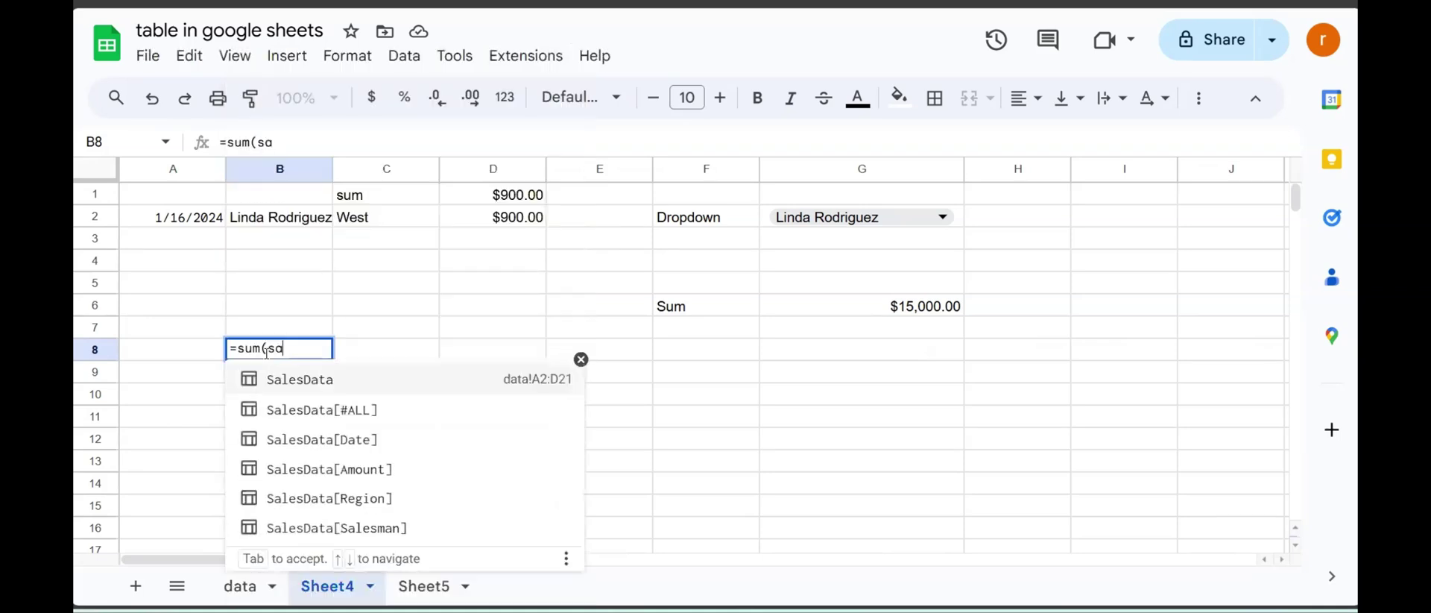
click(361, 470)
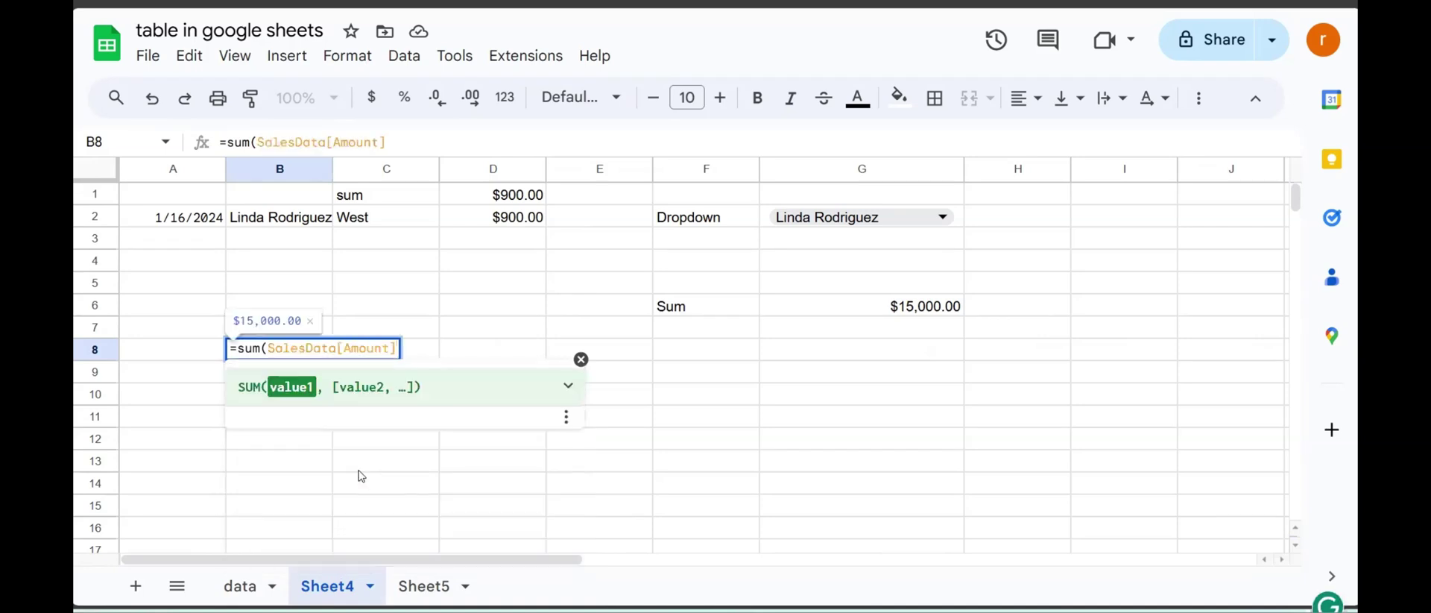
text())
key(Return)
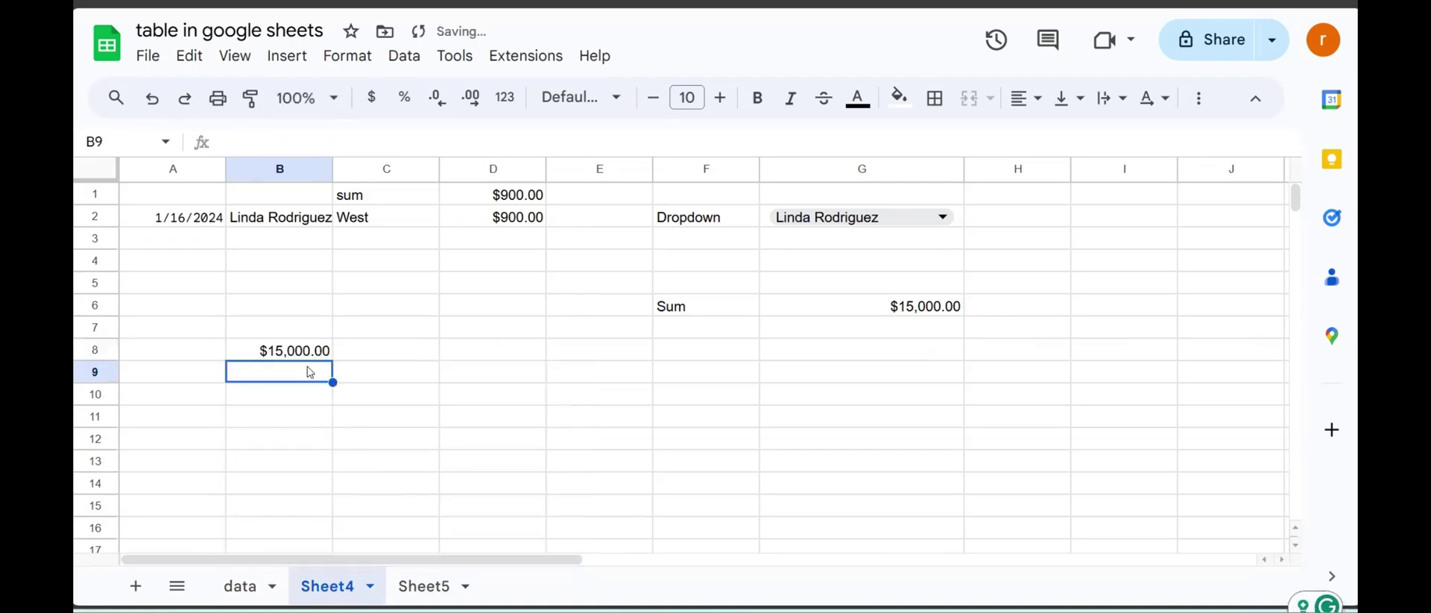
key(Up)
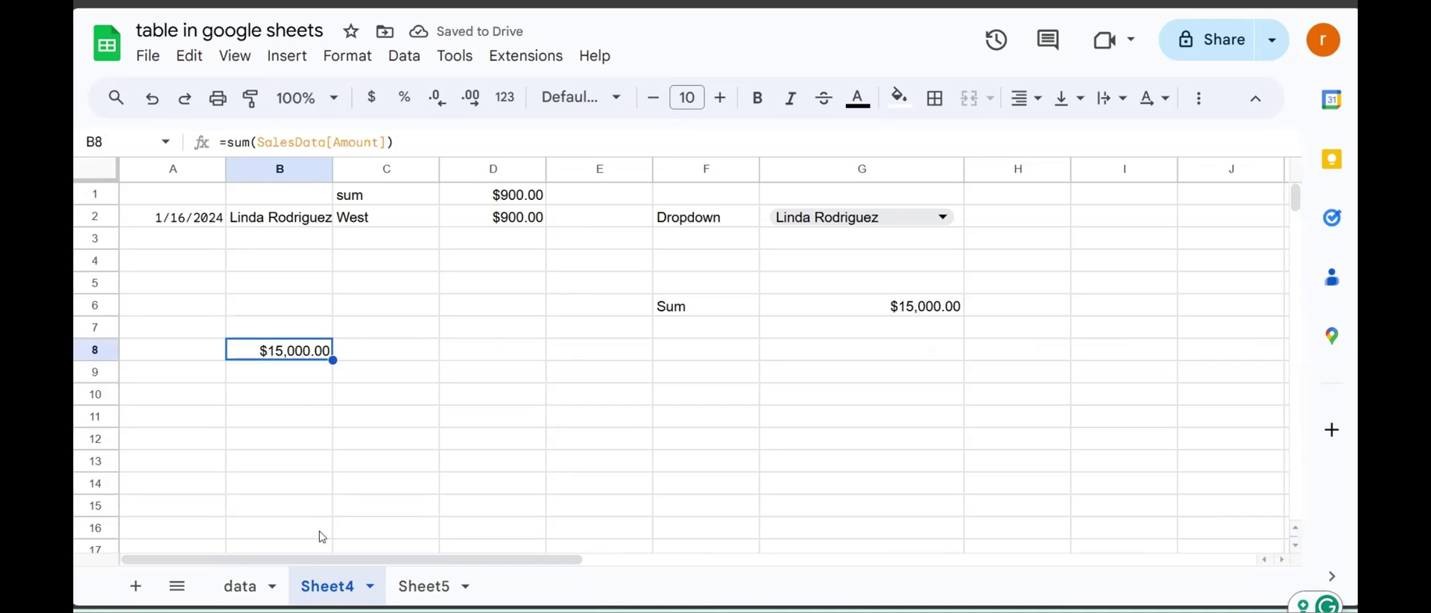
Step: Compare the total against the Amount column on the data sheet, then return to Sheet4
click(240, 586)
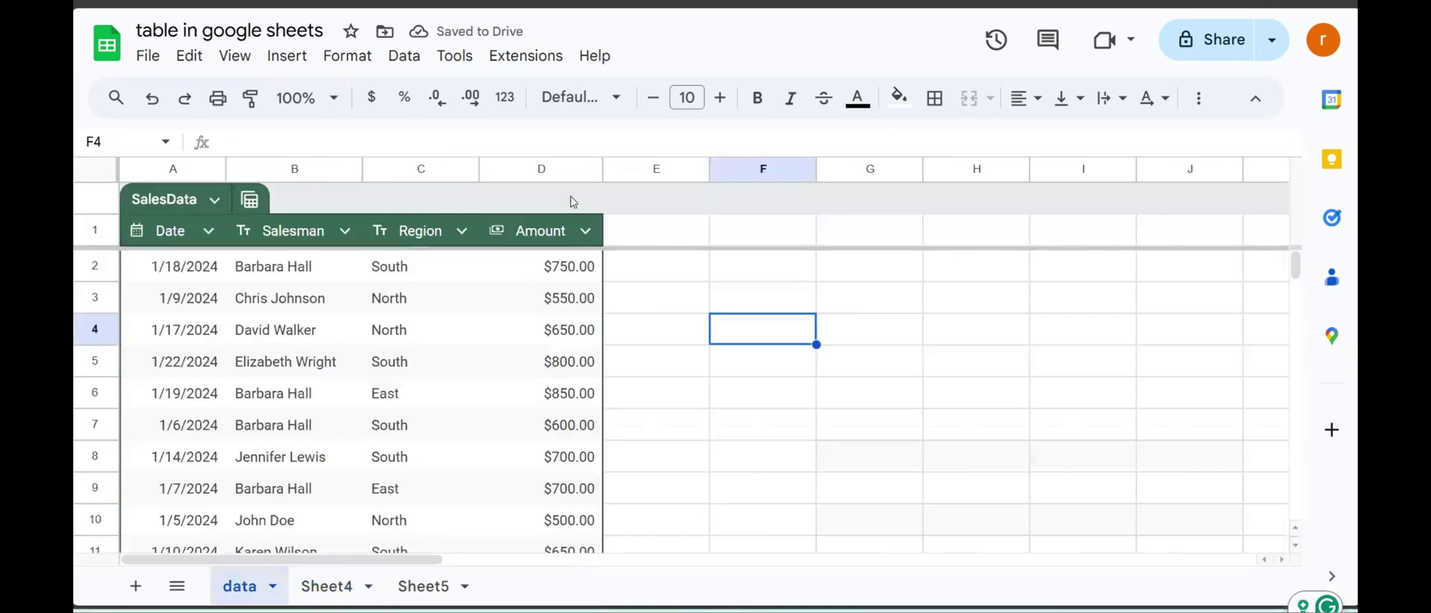
click(570, 170)
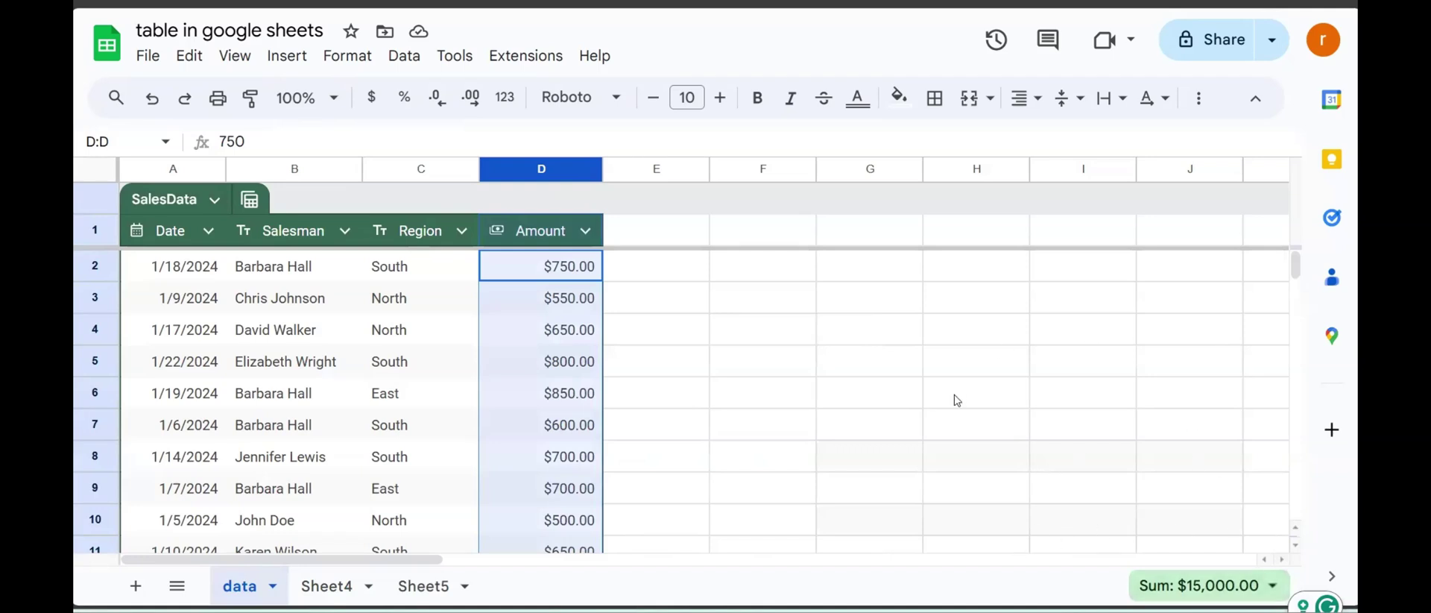
click(328, 586)
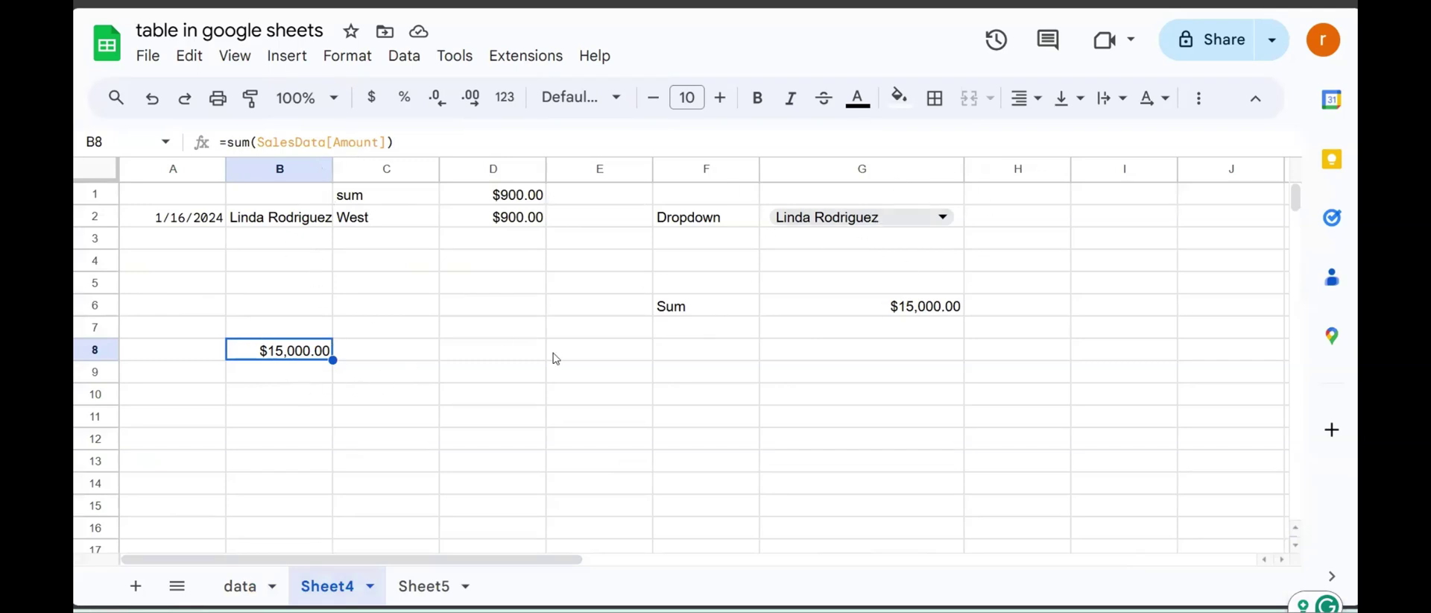
click(298, 412)
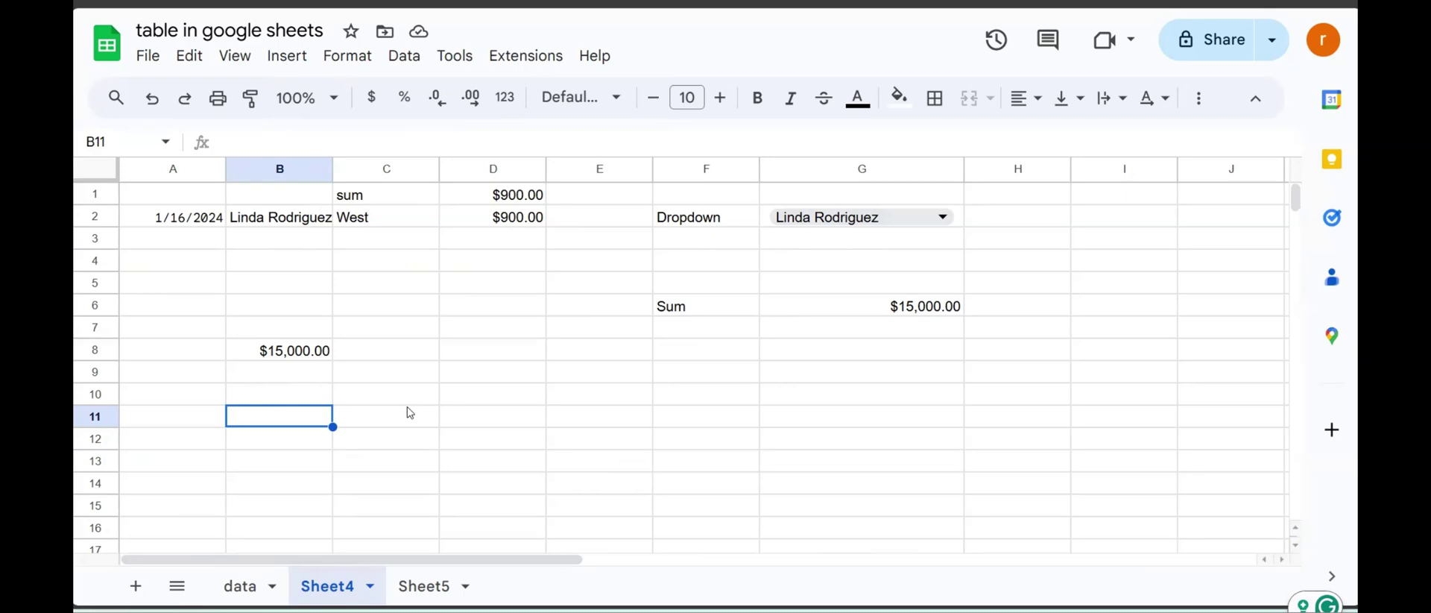
Step: Clear the sum from B8 and insert a dropdown there
click(319, 351)
key(Delete)
click(287, 56)
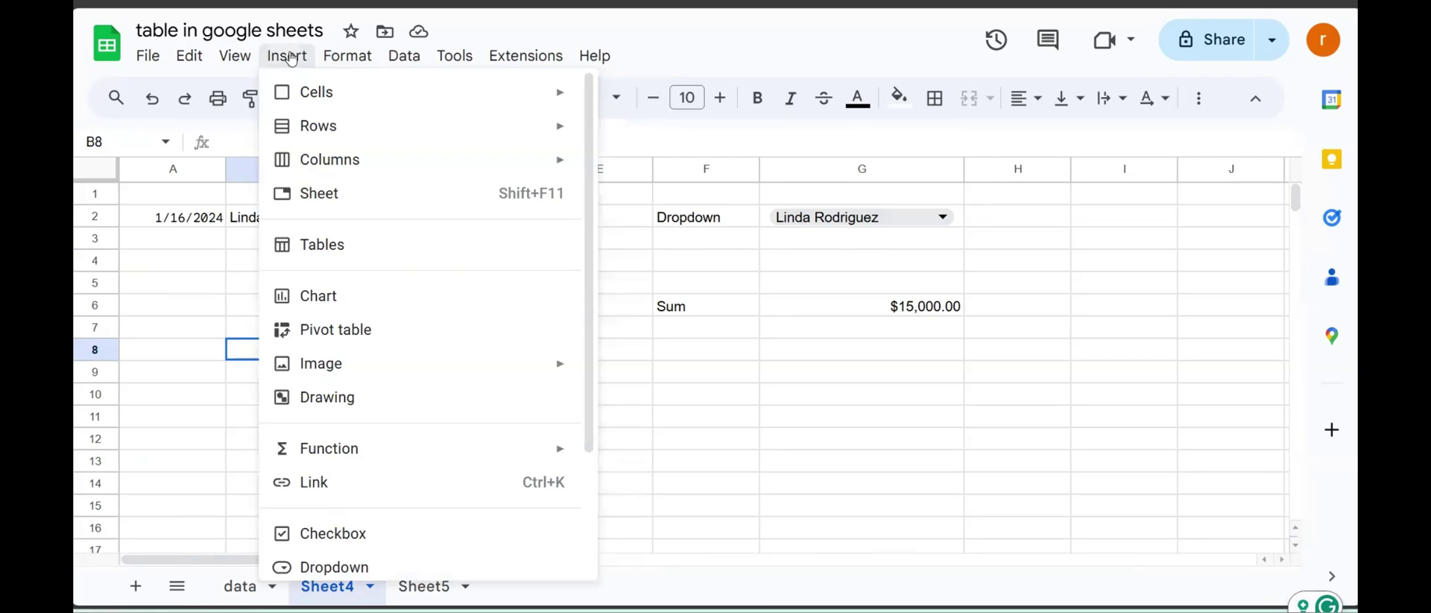
click(335, 566)
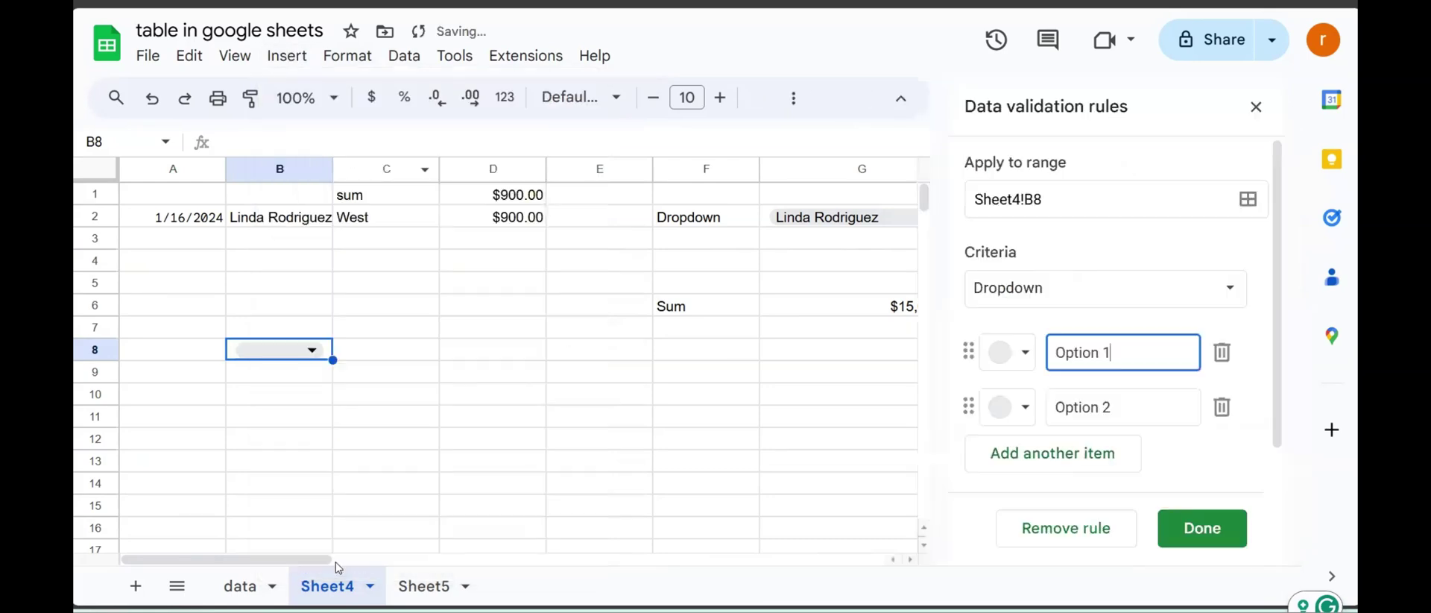
Step: Set B8's rule to Dropdown (from a range) using =SalesData[Salesman] and save it
click(1049, 200)
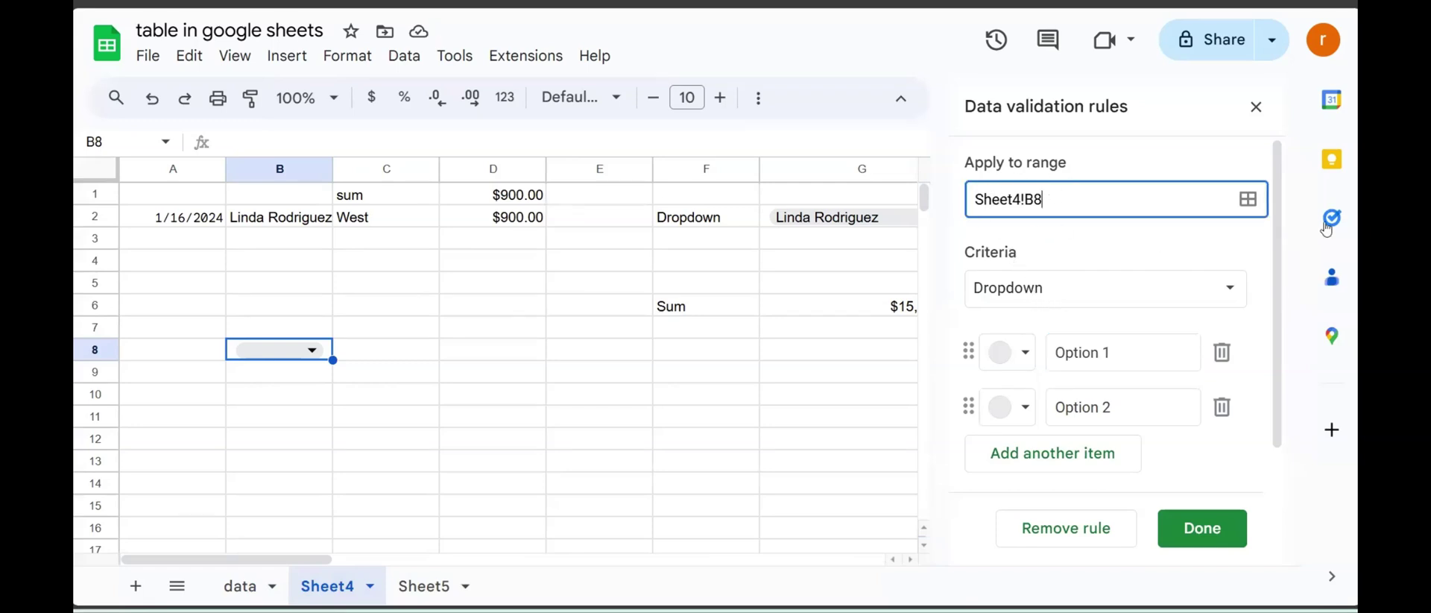
click(1230, 290)
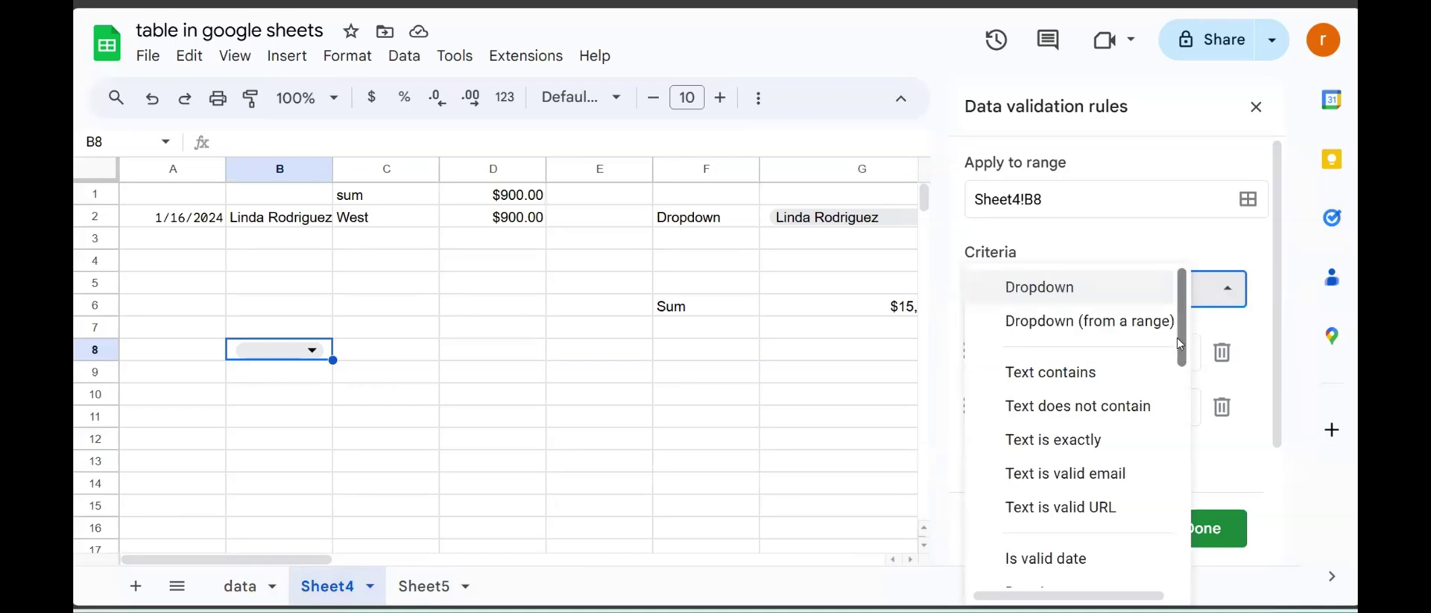
click(1154, 322)
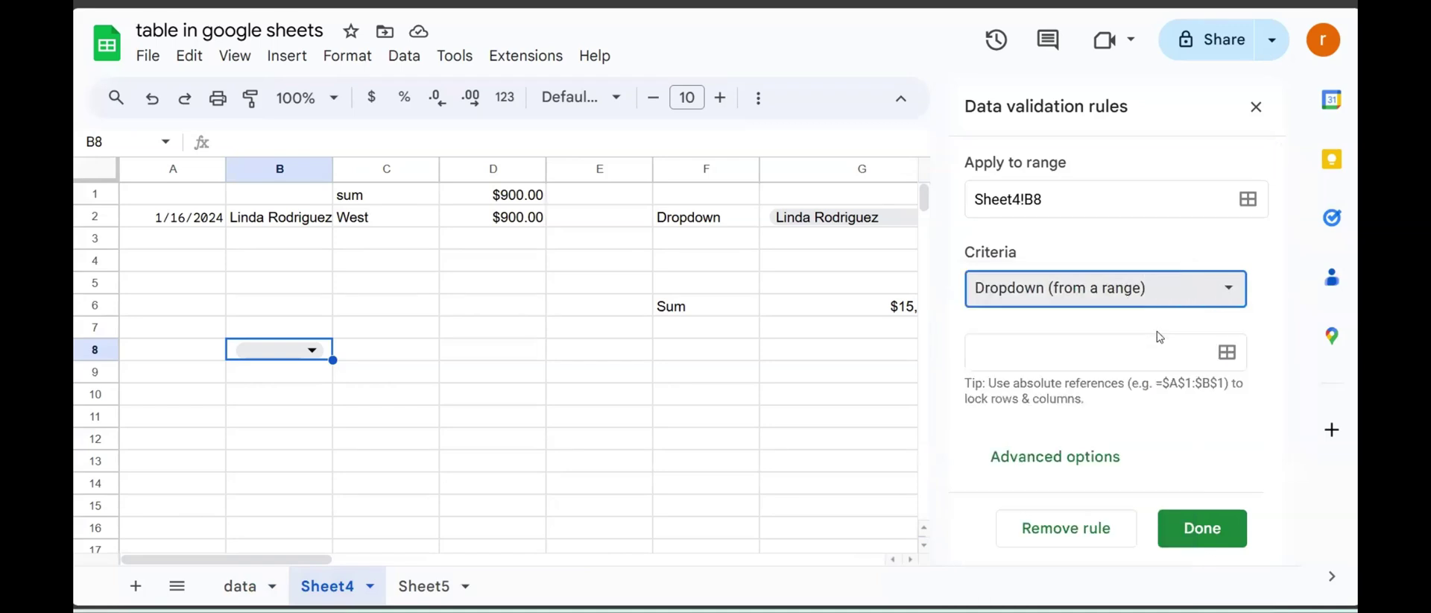
click(1002, 355)
text(=Sal)
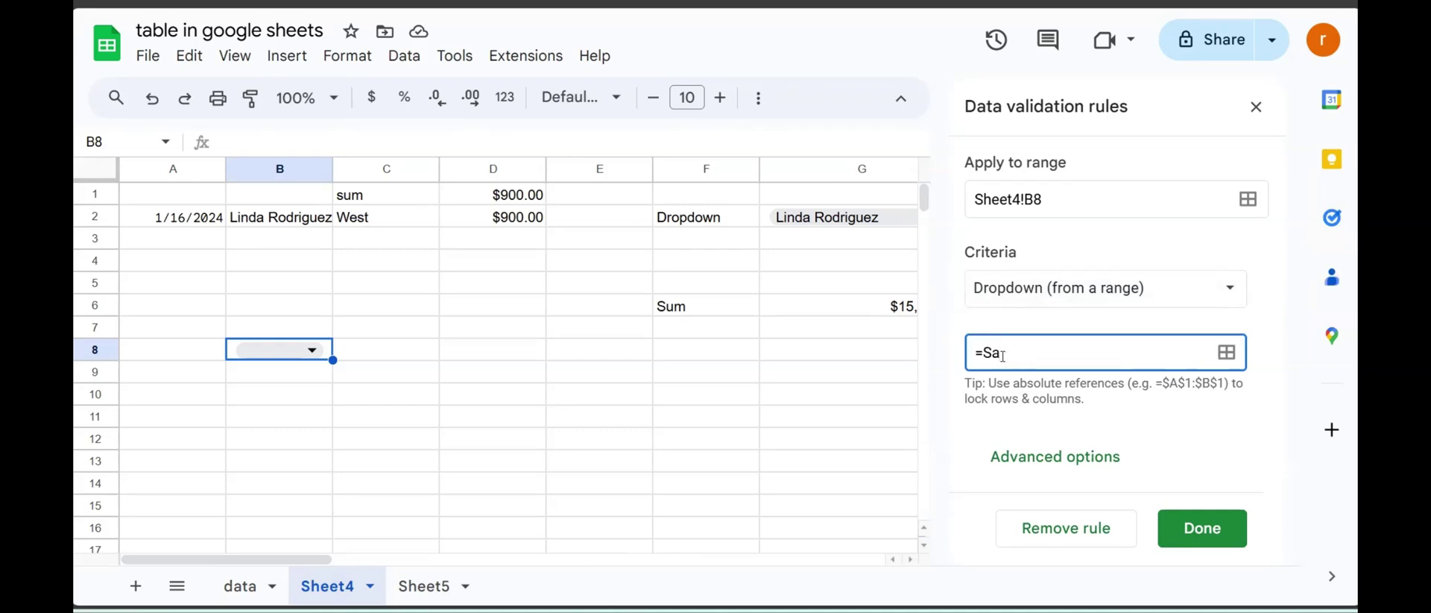
text(alesData[SalesMan])
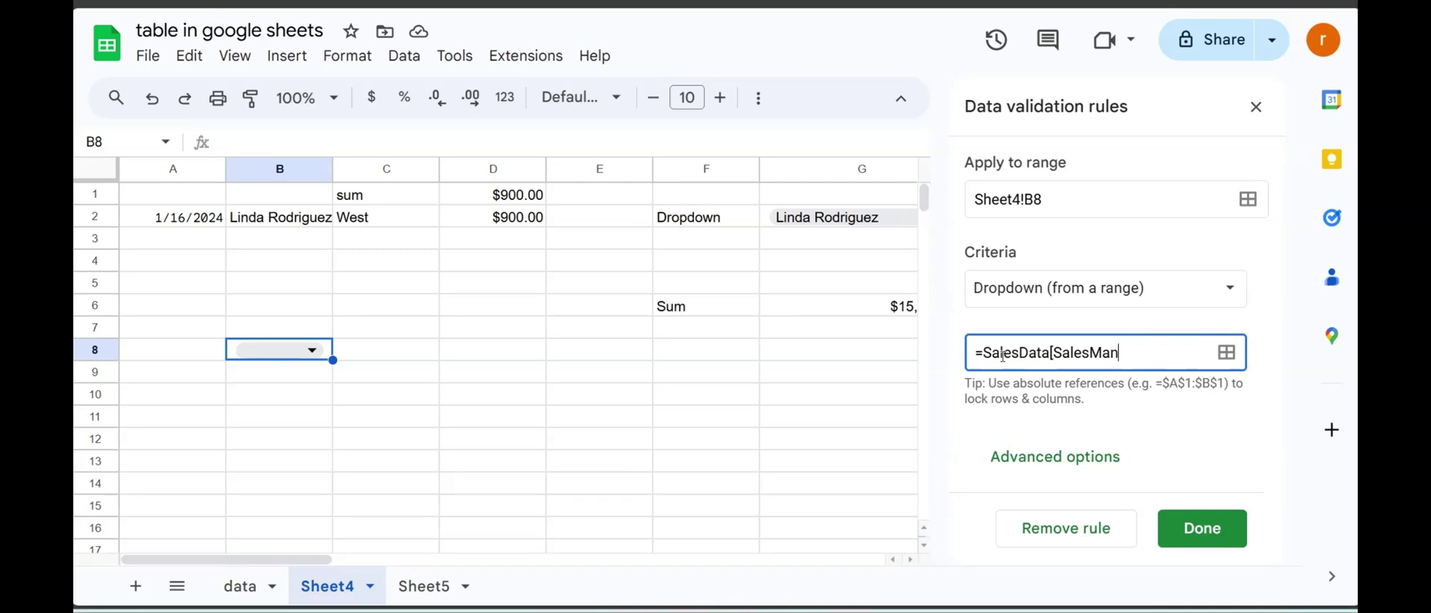
text(])
click(1229, 541)
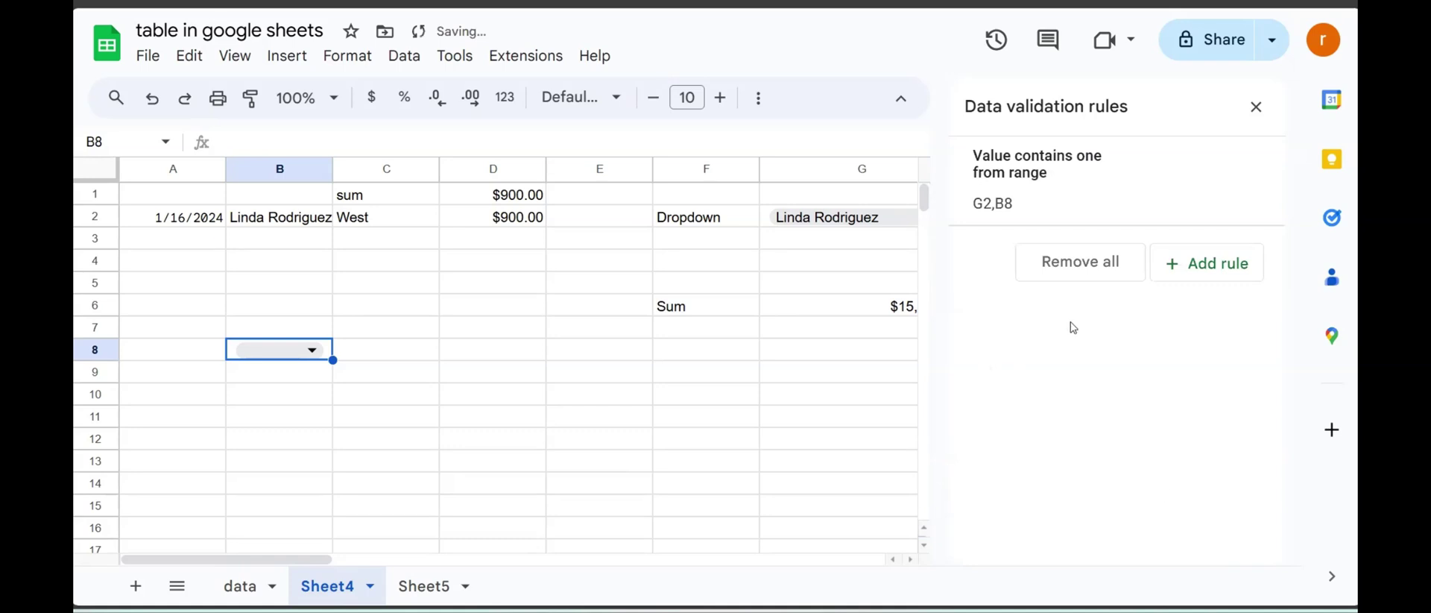
click(1097, 186)
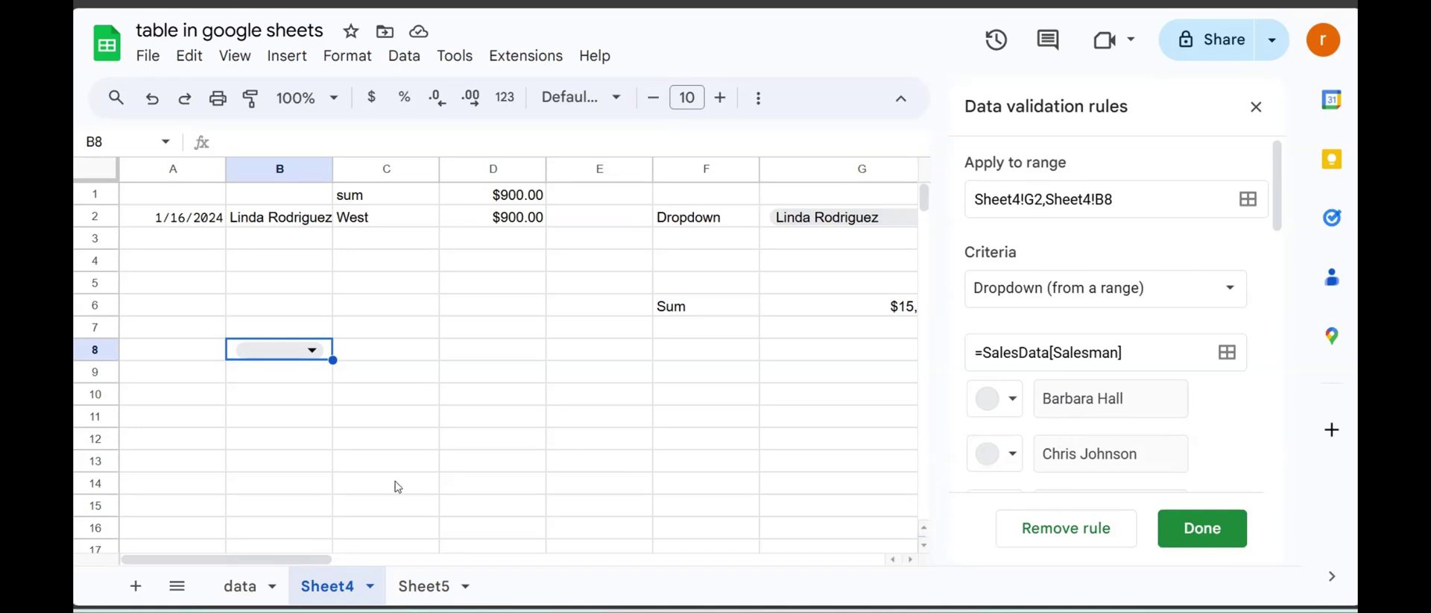
Step: Choose the first salesman from B8's dropdown list
click(312, 349)
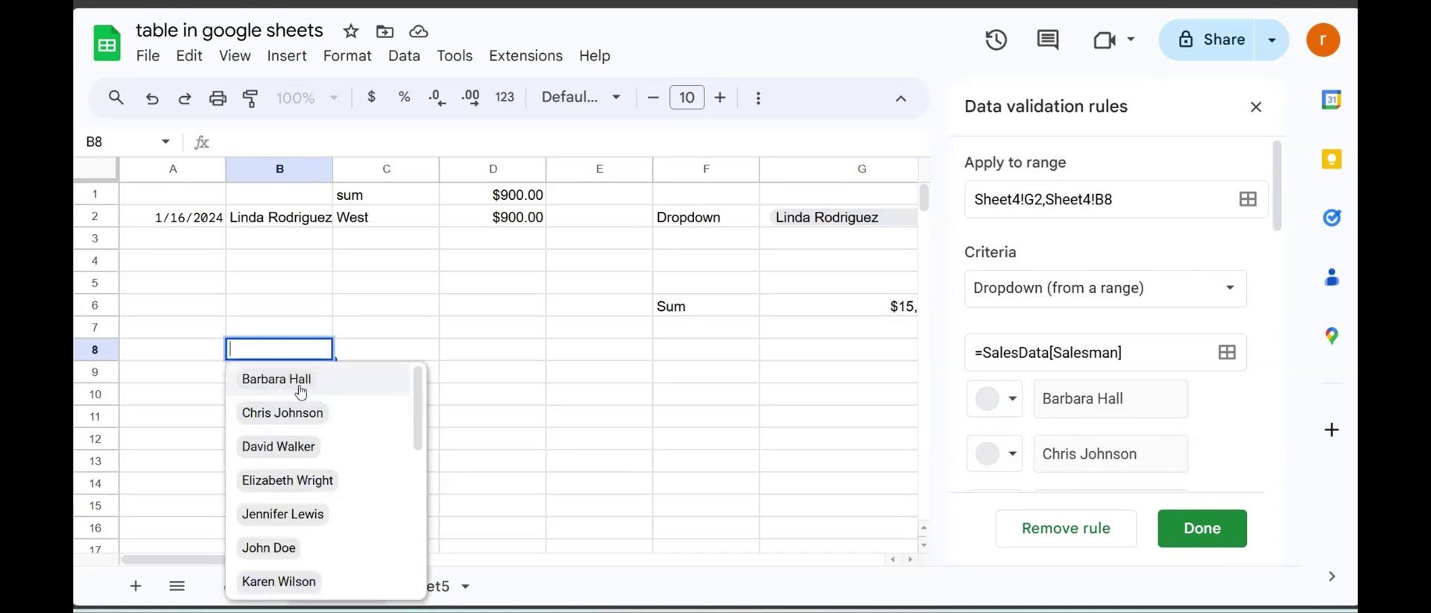
click(300, 382)
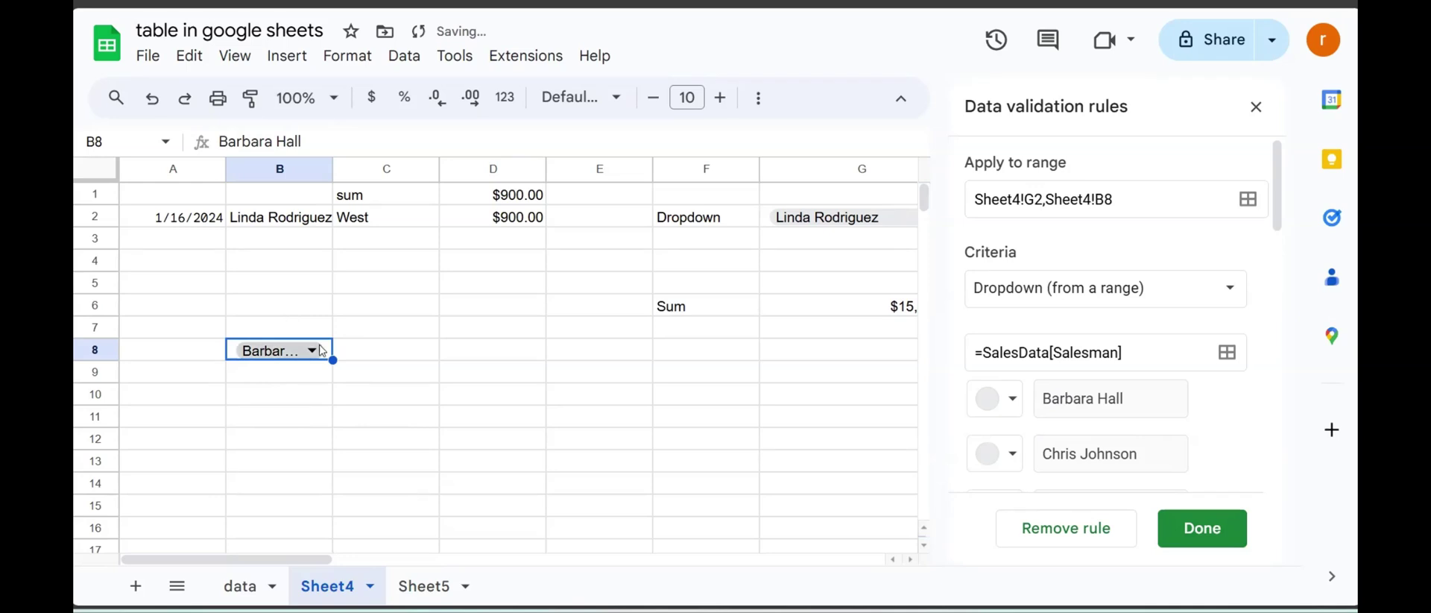
click(175, 419)
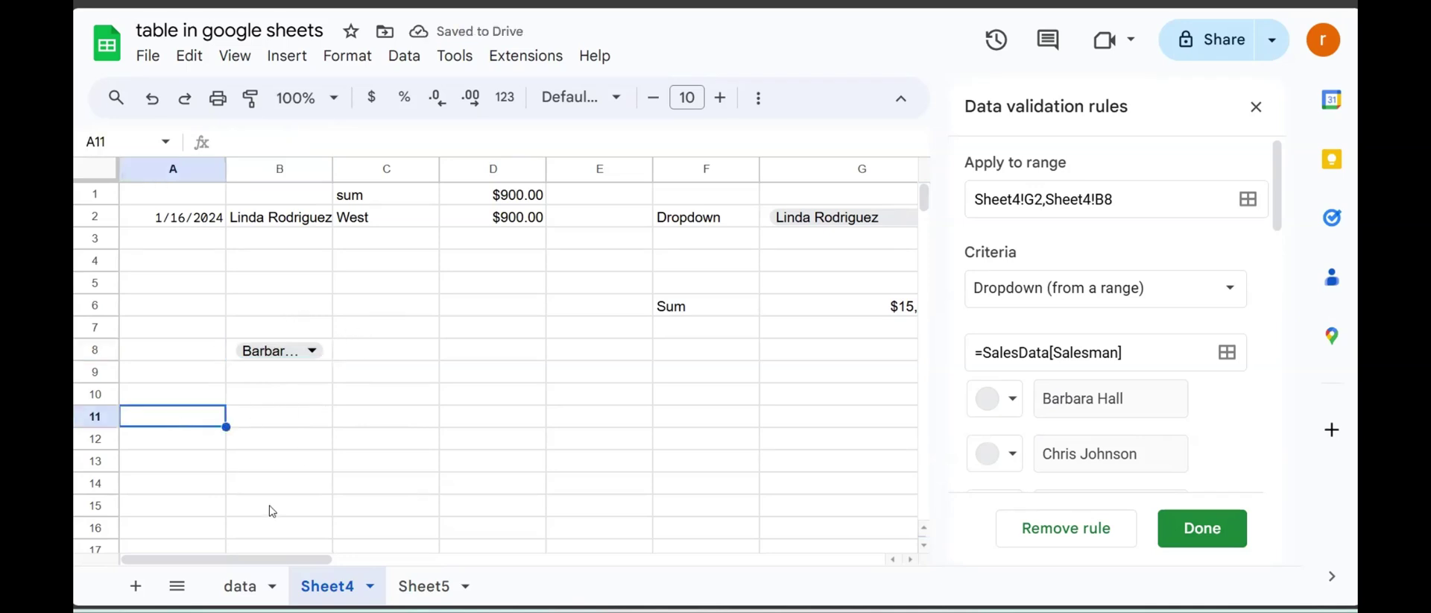
Step: Enter =filter(SalesData,SalesData[Salesman]=B8) in A11, listing the chosen salesman's four sales rows
text(=)
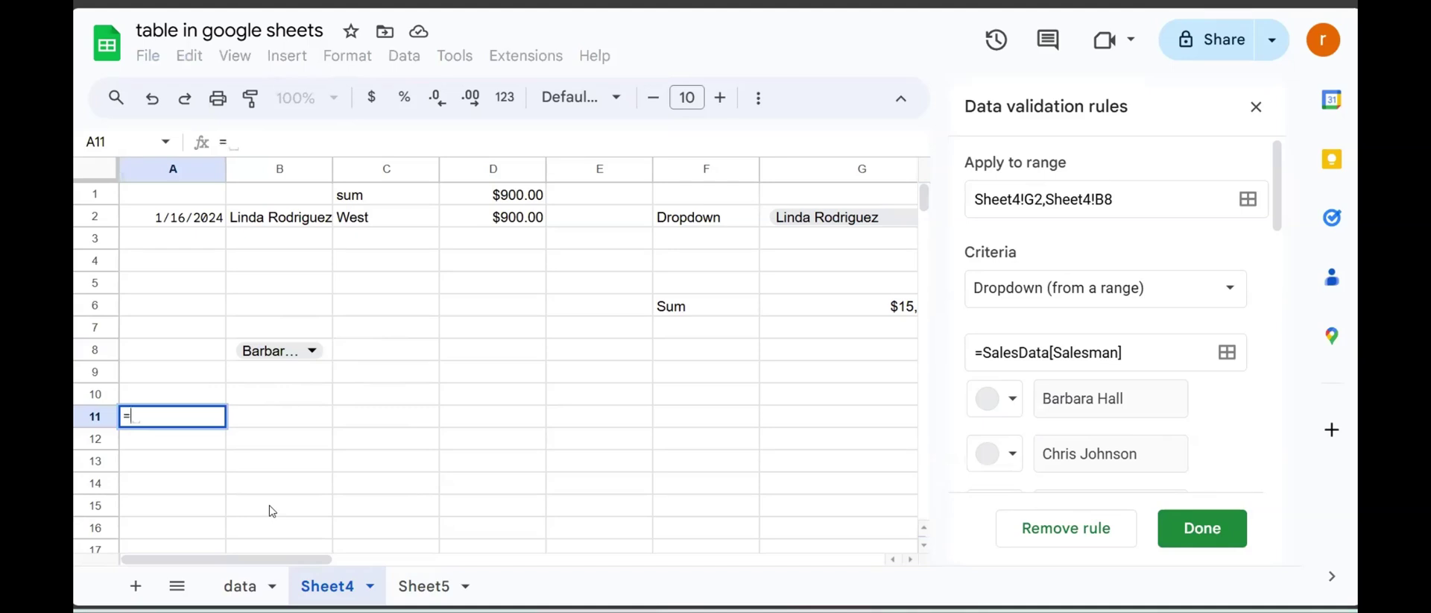
text(filt)
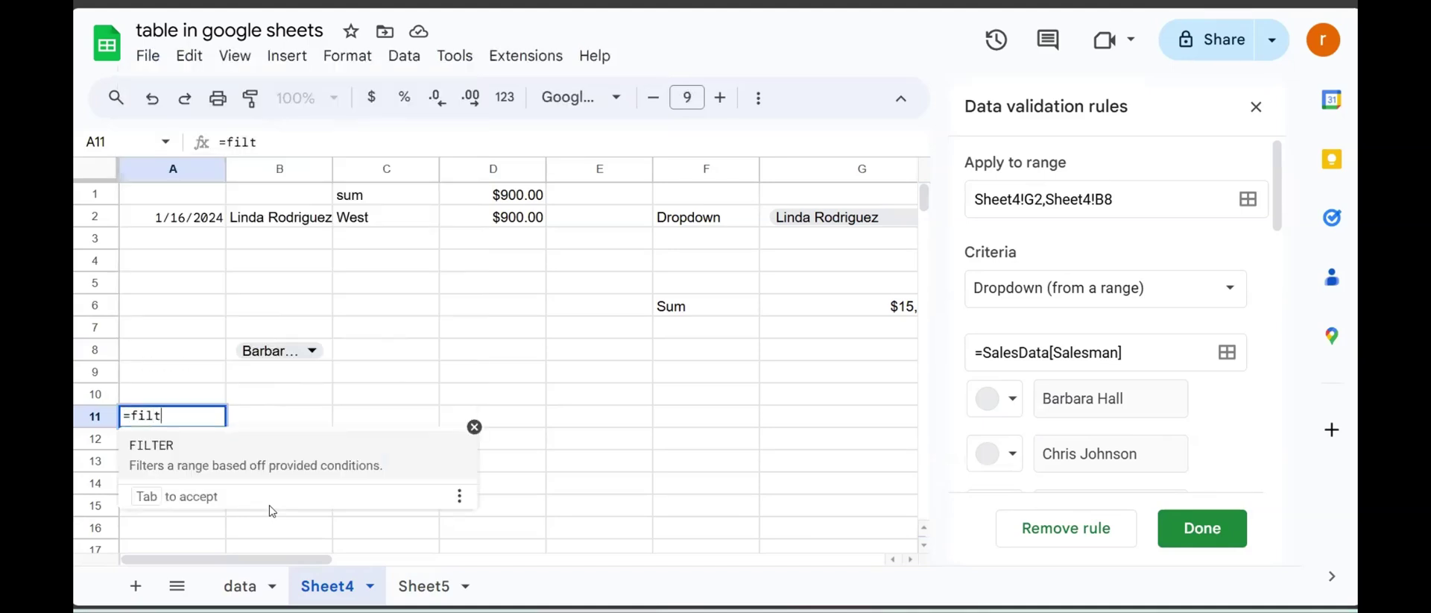
text(er()
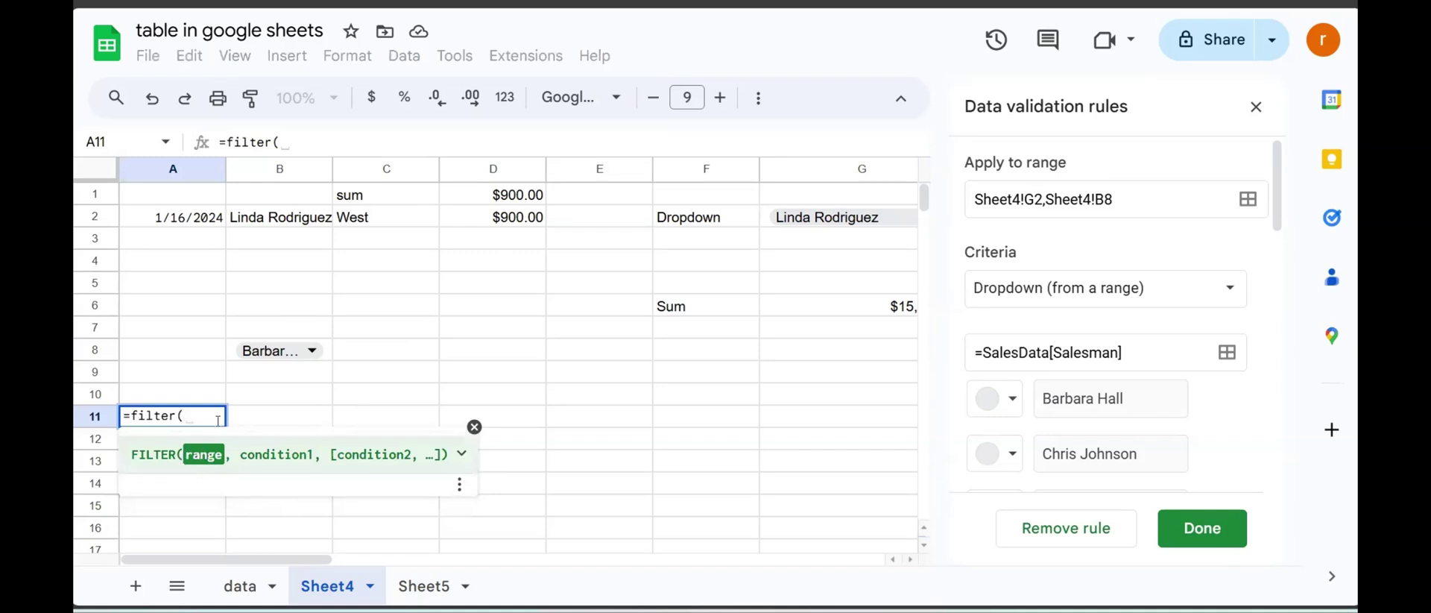
text(Sale)
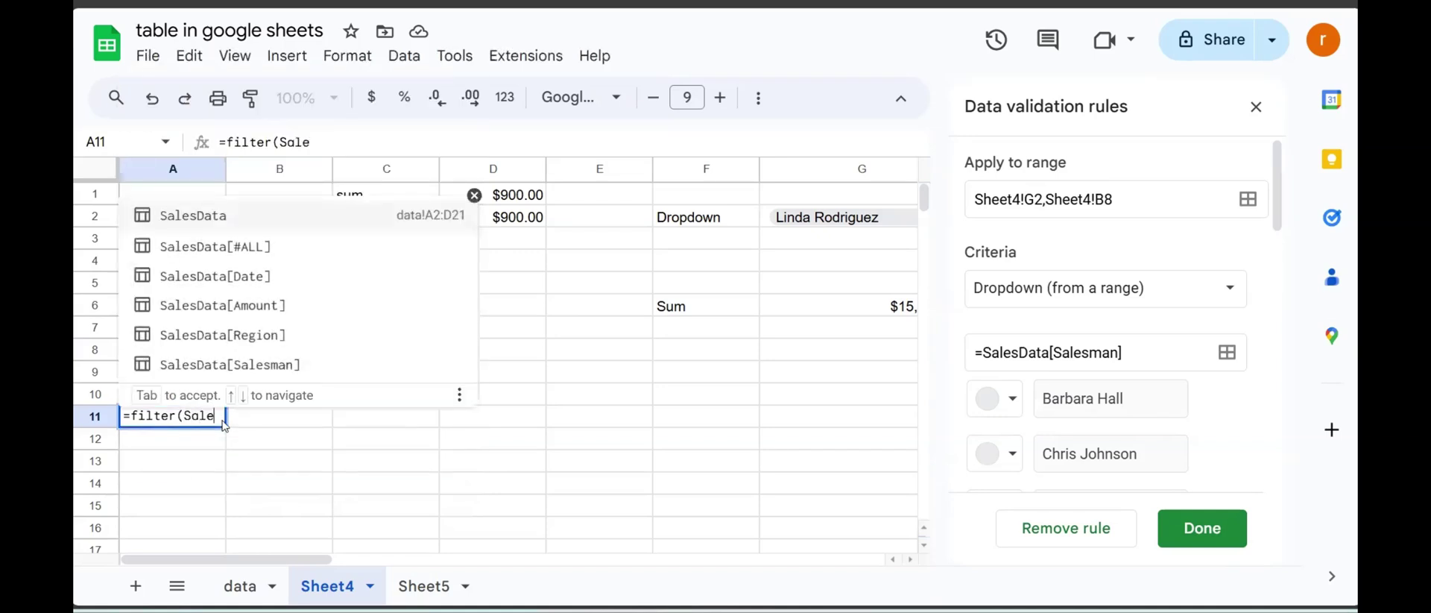
click(195, 216)
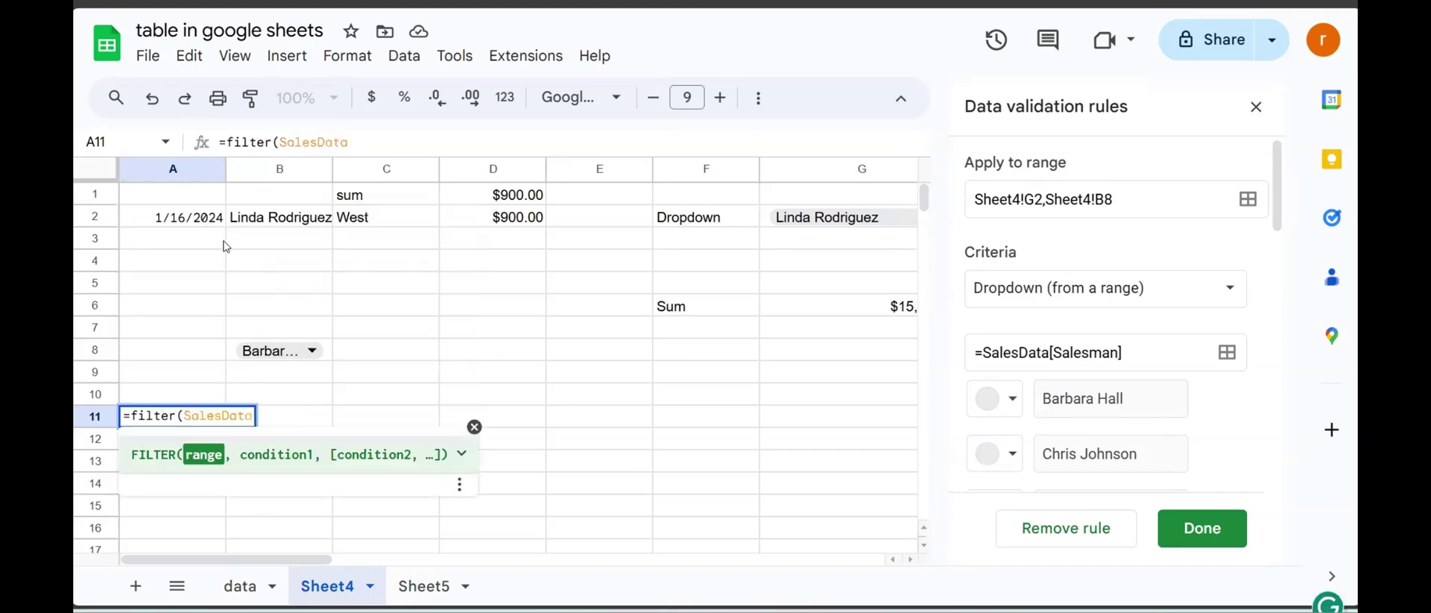
text(, )
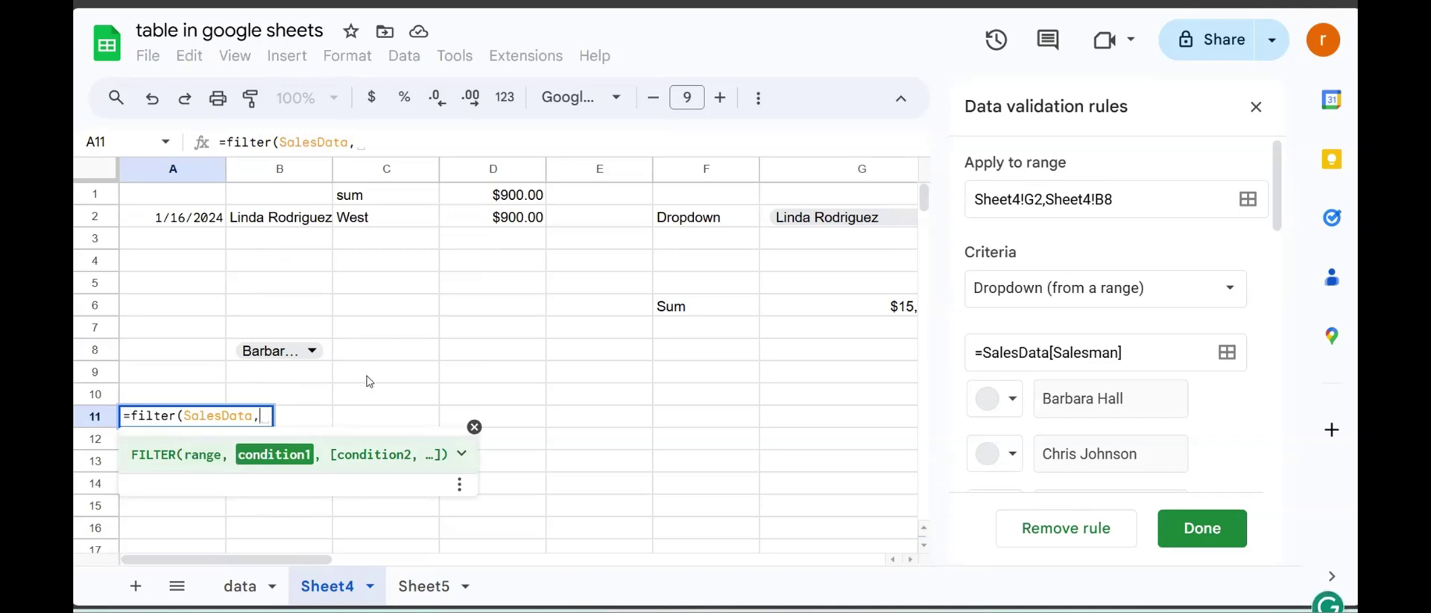
text(Sal)
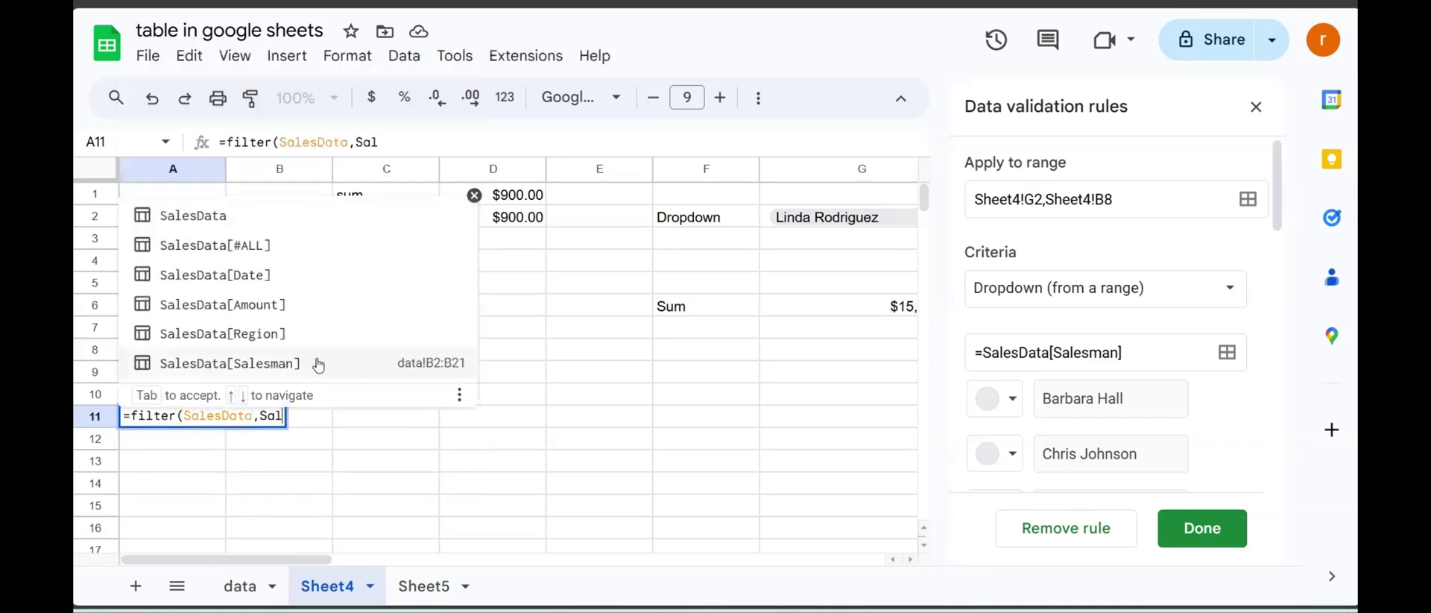
click(283, 364)
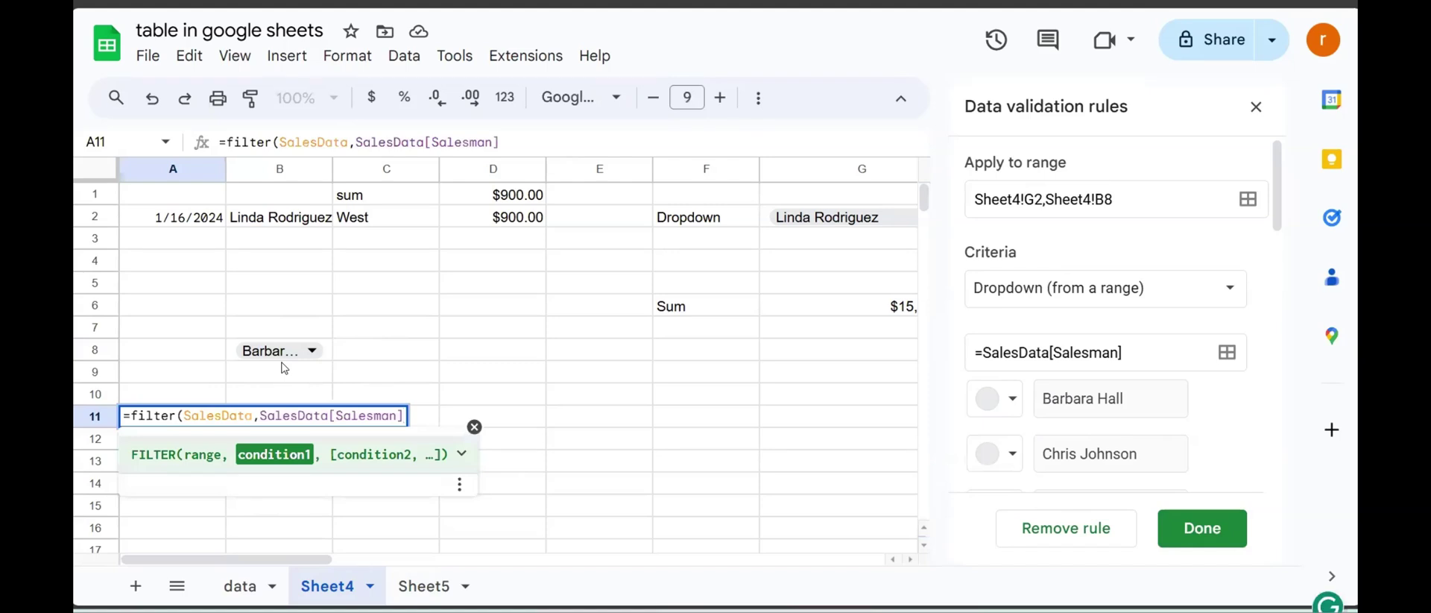
text(=)
click(275, 355)
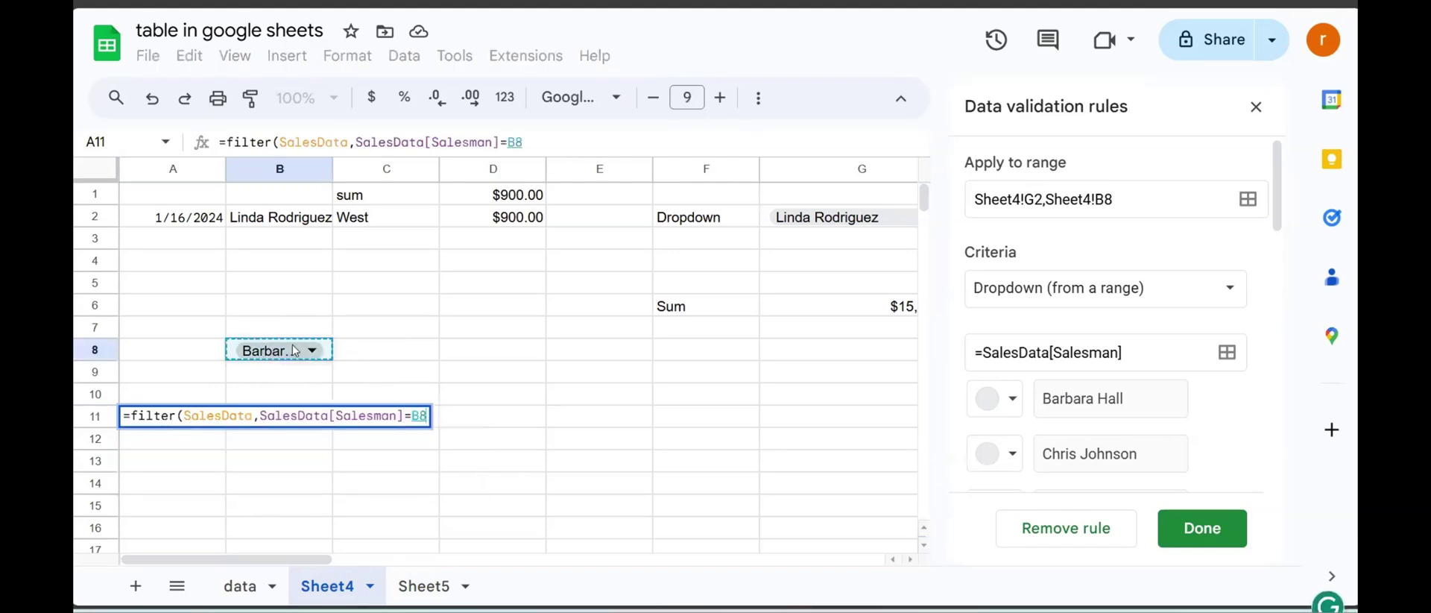
text(,)
key(BackSpace)
key(BackSpace)
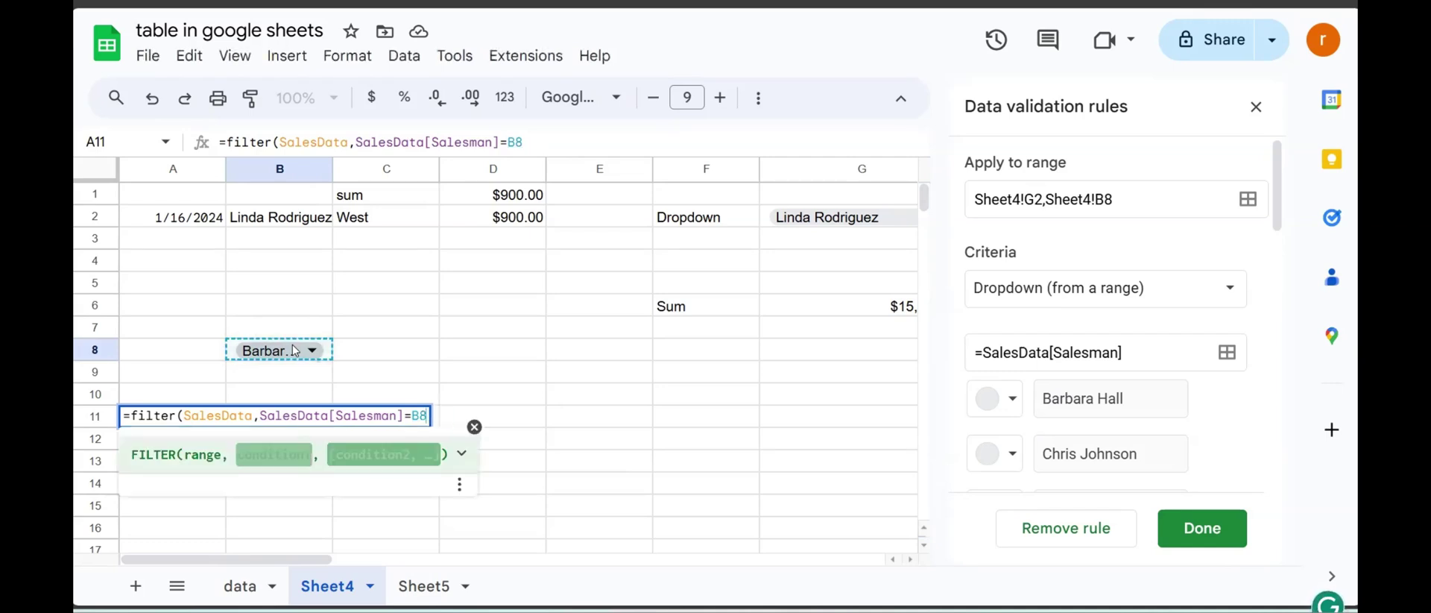
text())
key(Return)
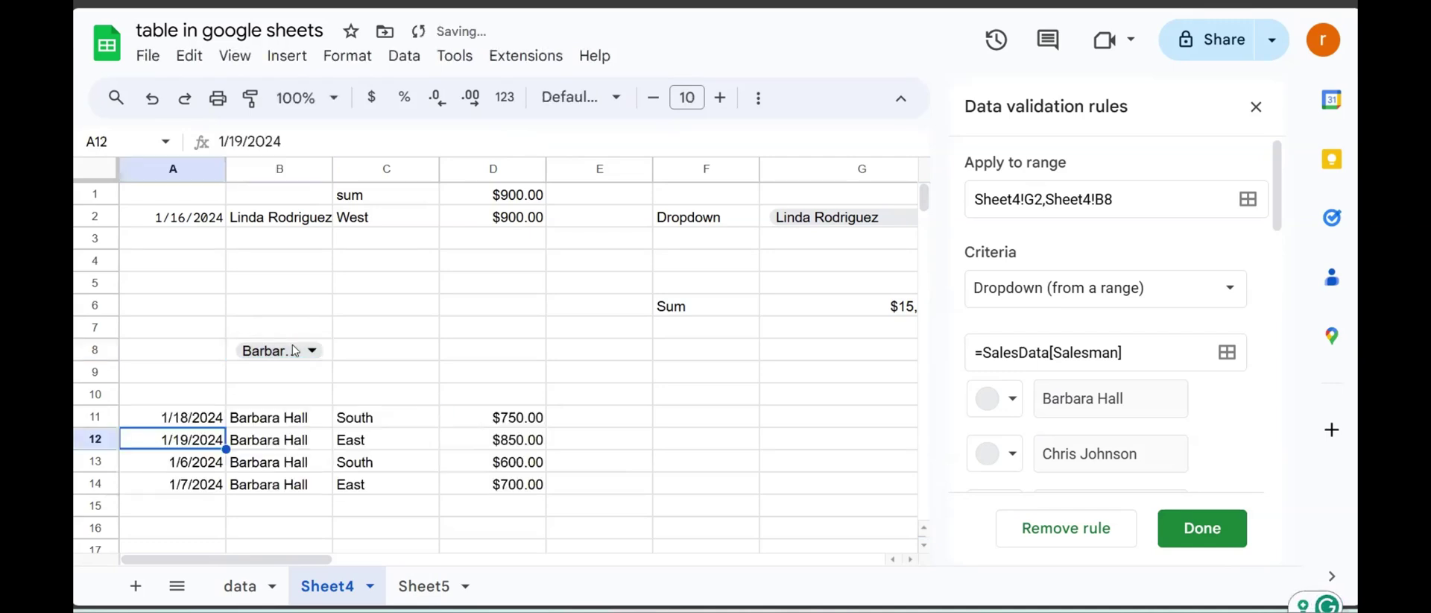
Step: Switch B8 to the second, then third salesman, leaving one North sale of $650.00 filtered
click(428, 391)
drag(215, 425, 482, 456)
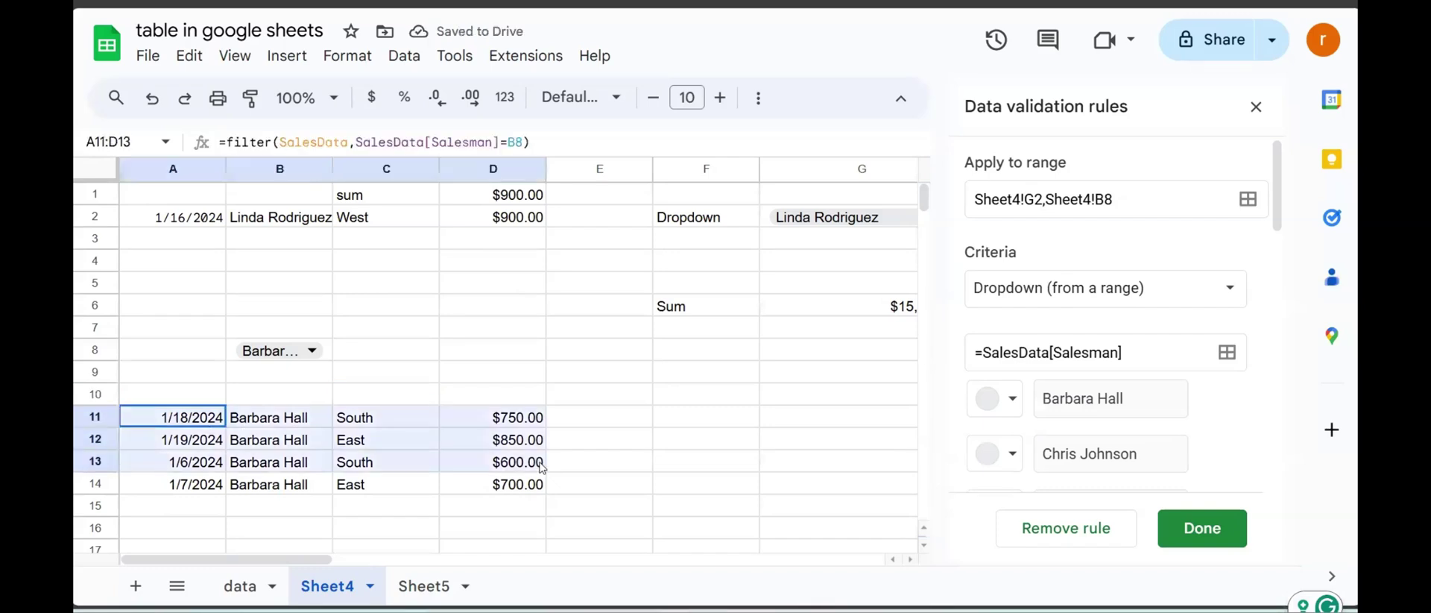
click(296, 351)
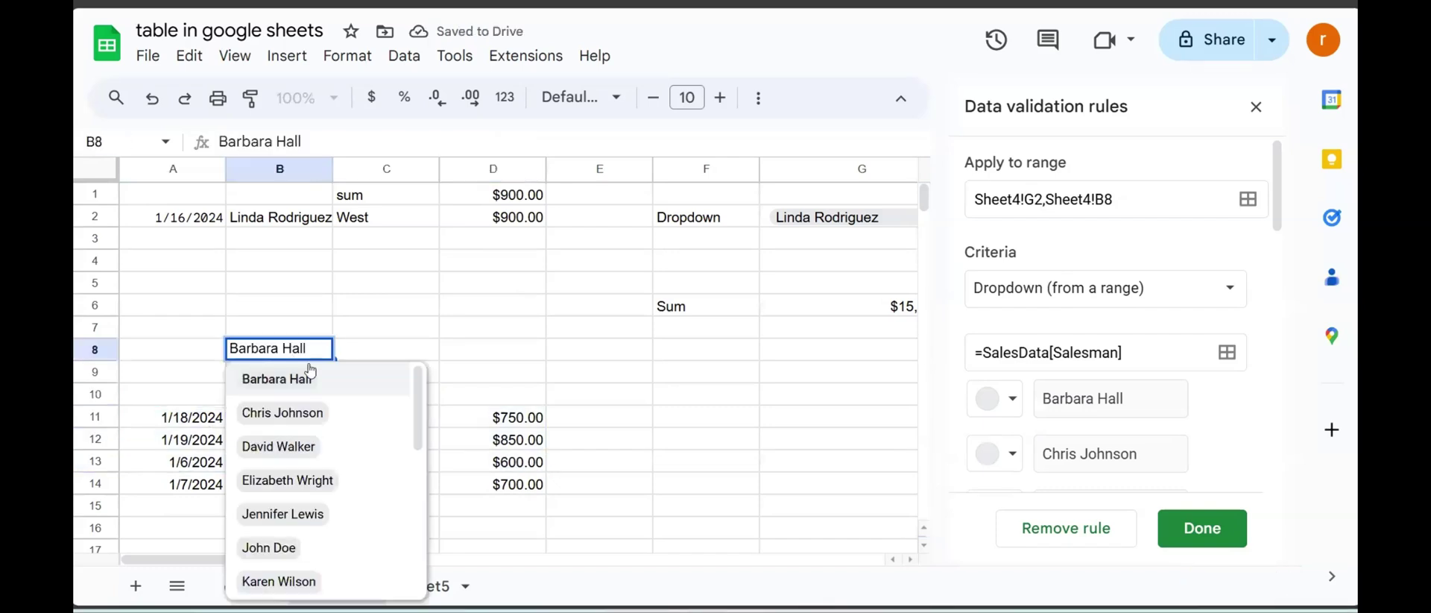
click(373, 334)
drag(206, 429, 535, 488)
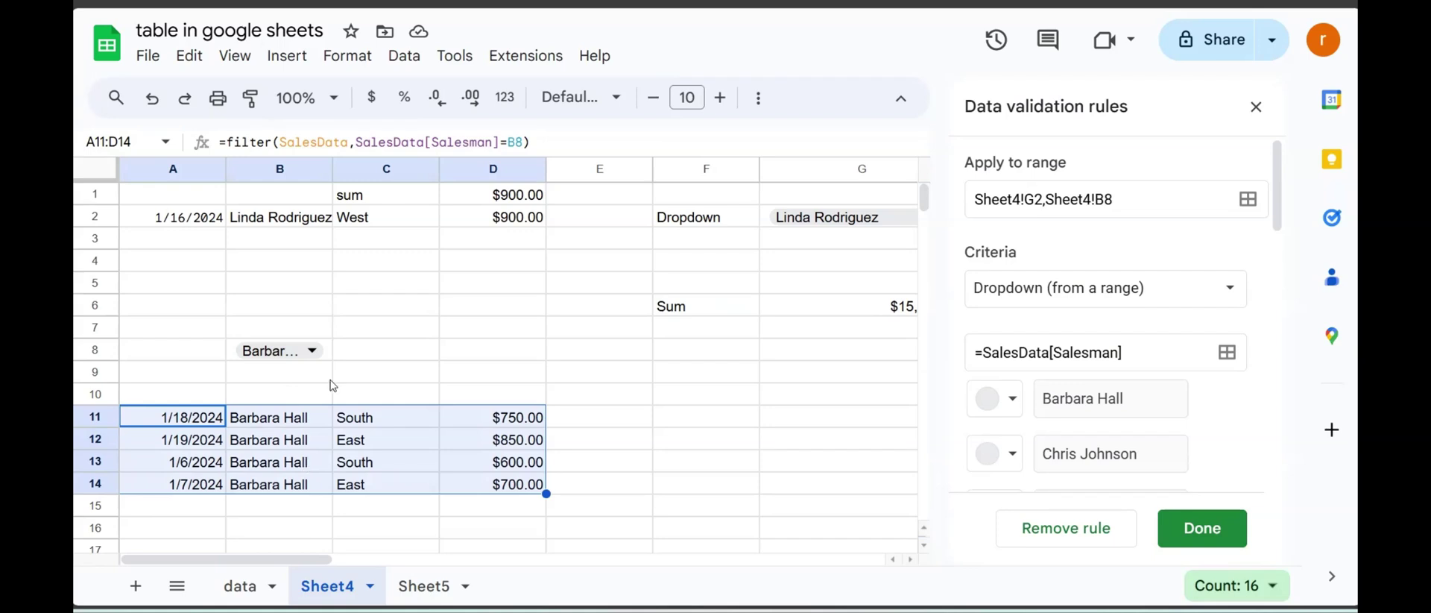
click(313, 351)
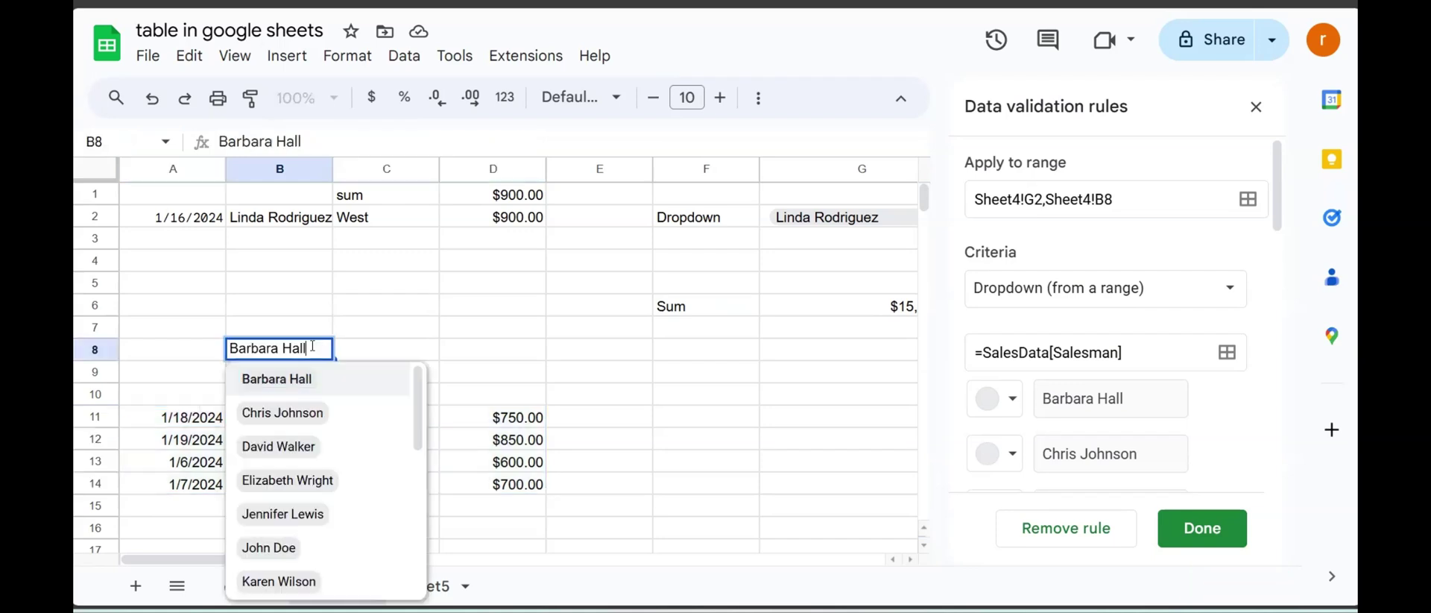
click(280, 414)
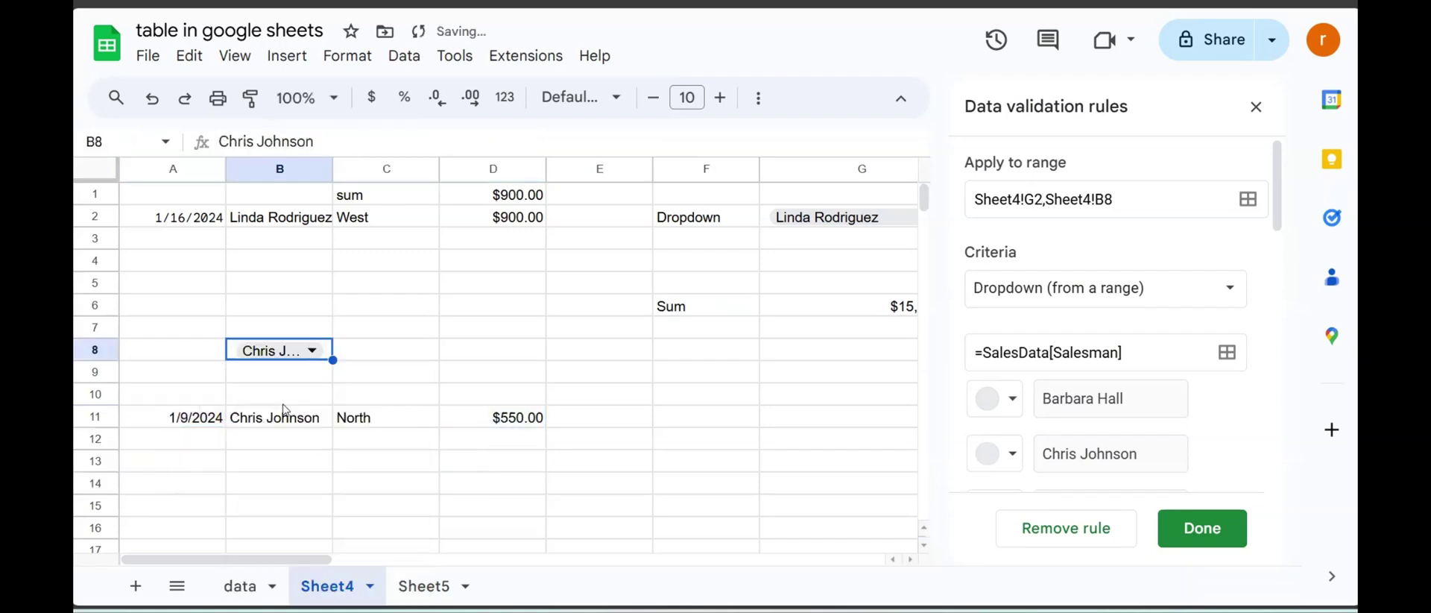
click(319, 352)
click(302, 455)
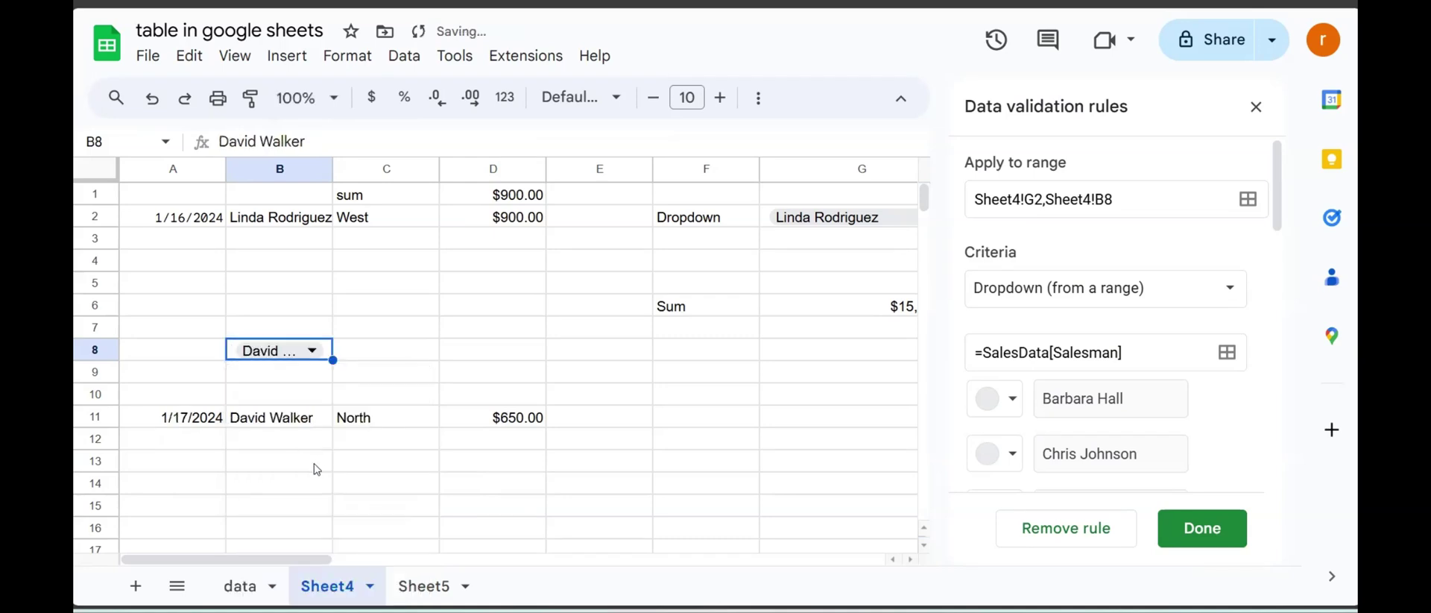
click(316, 465)
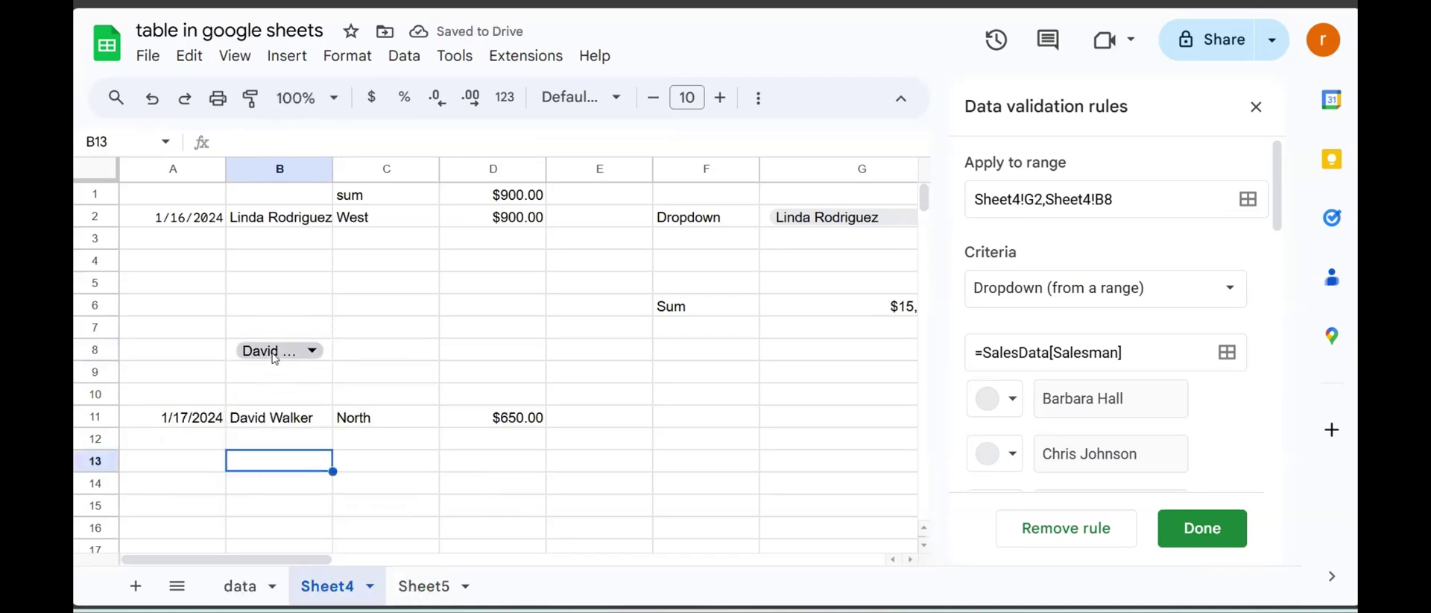